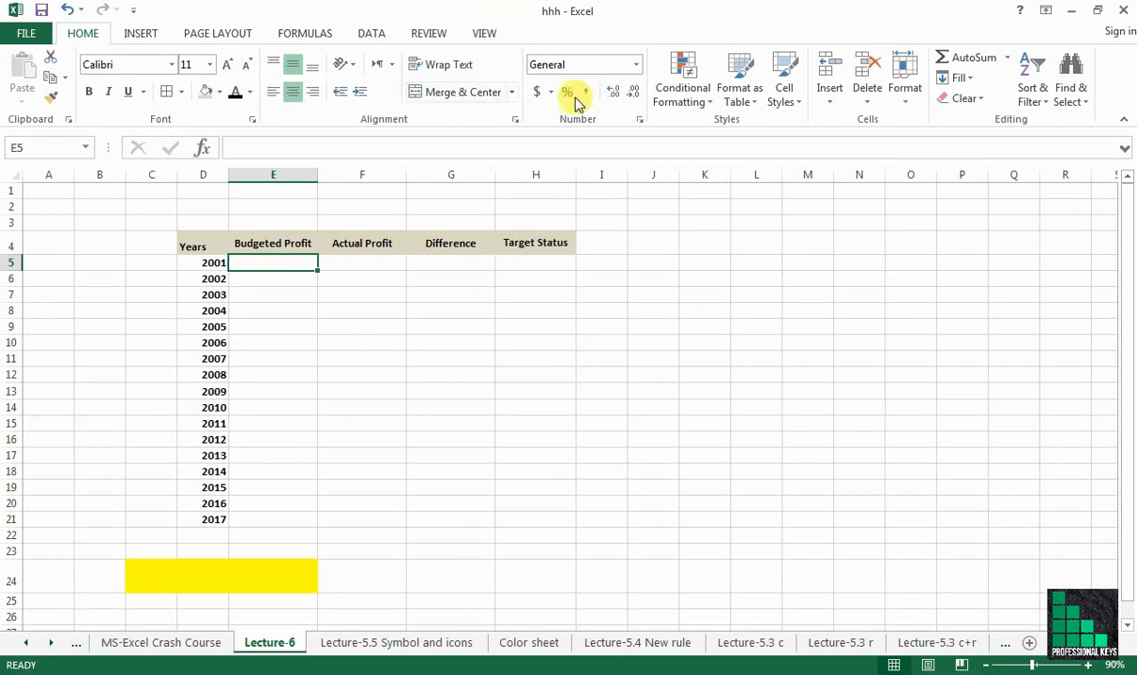
- Review the available number formats and the Custom category's format codes for cell E5
left_click(636, 65)
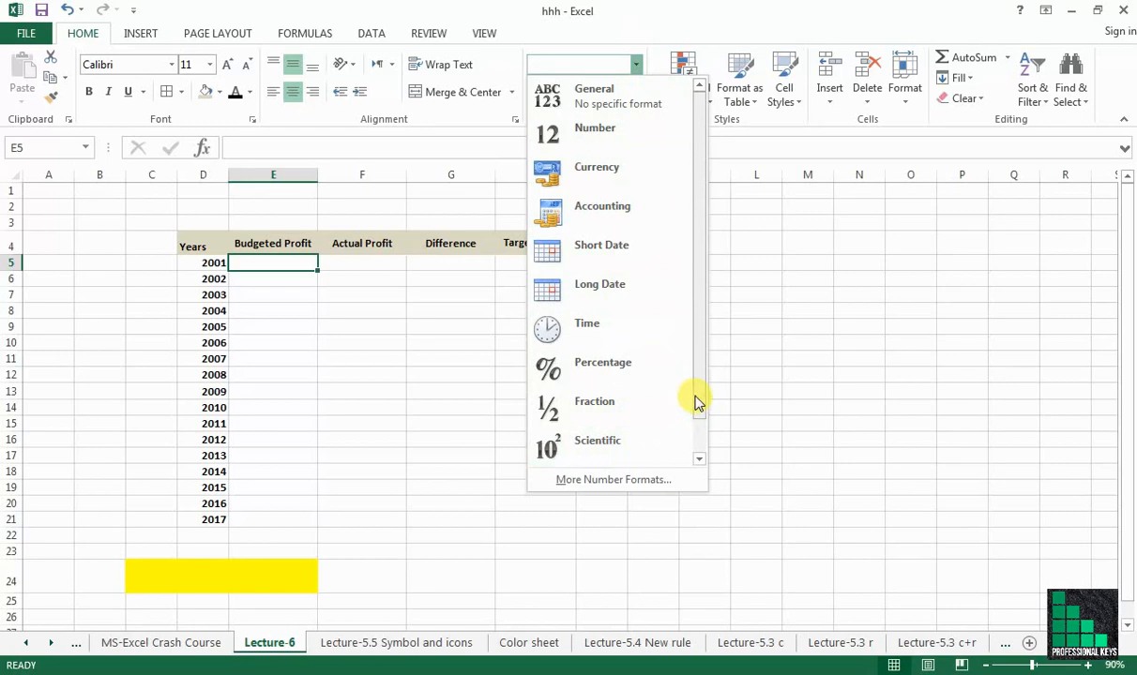
left_click(730, 370)
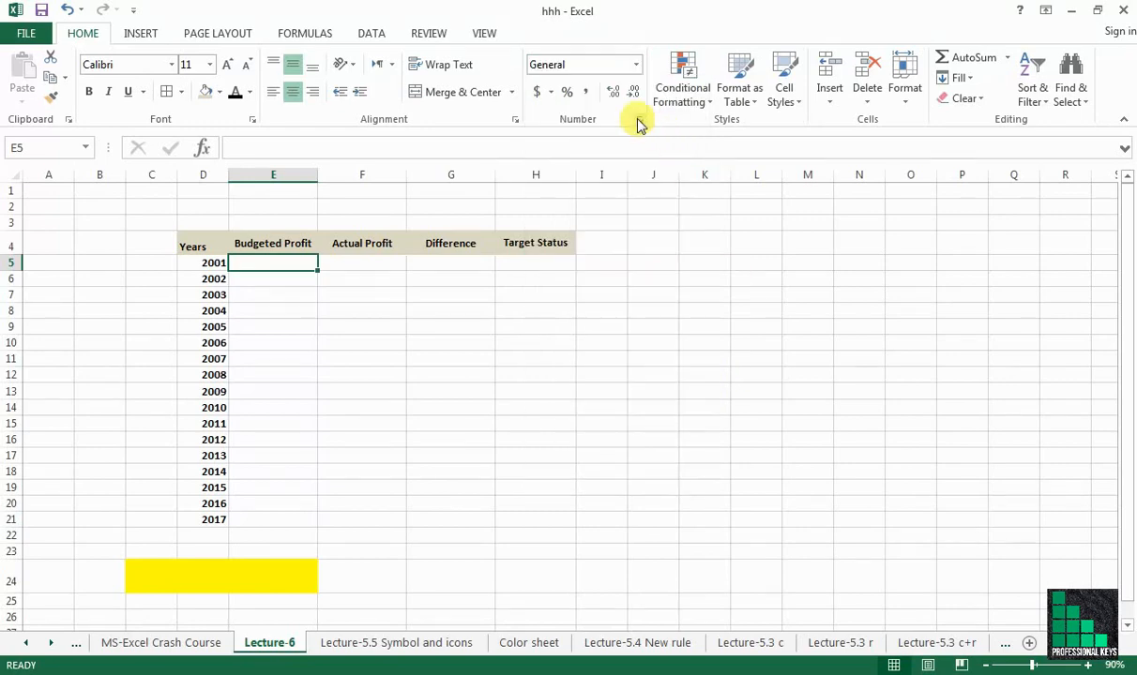
left_click(639, 120)
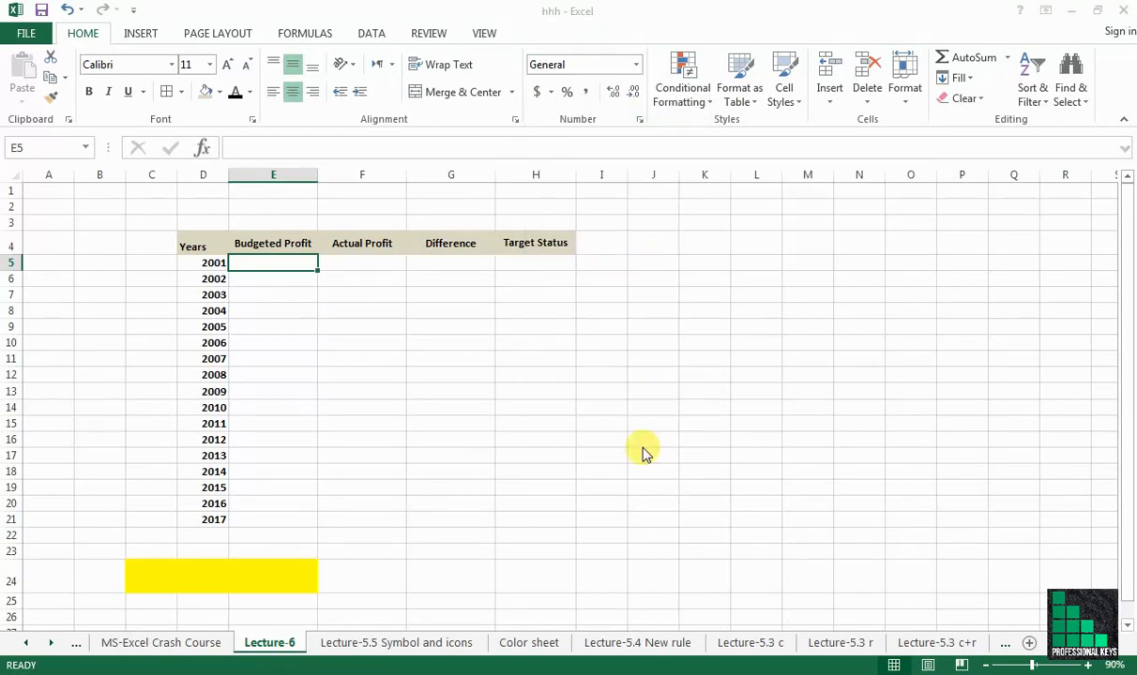
left_click(605, 311)
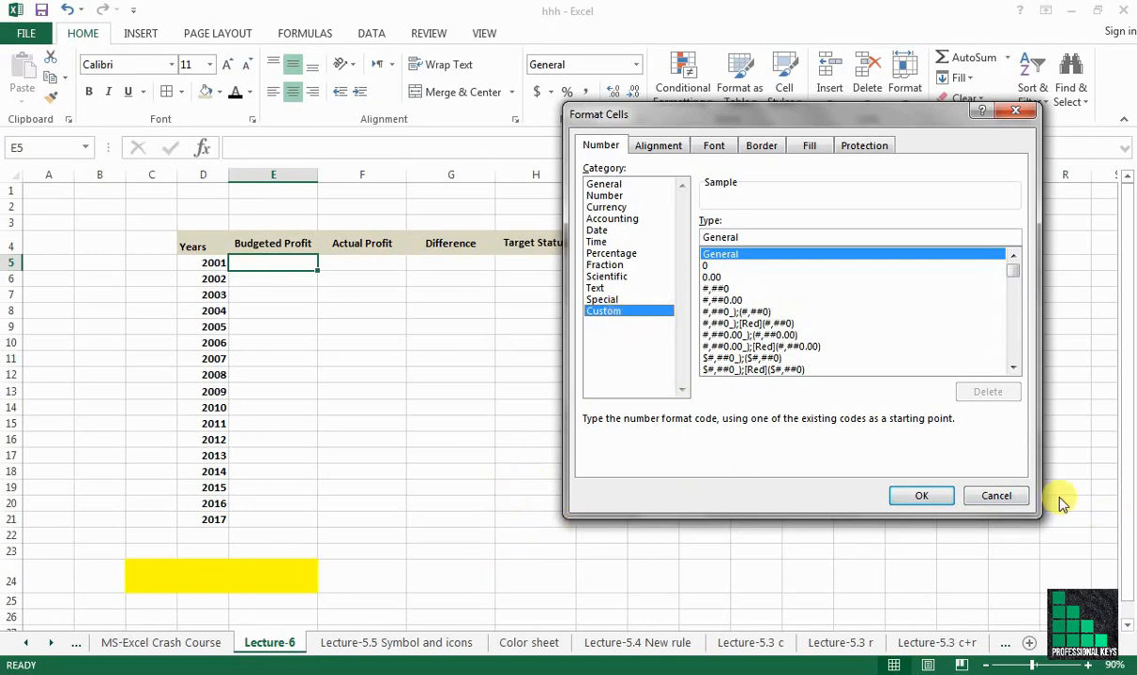
left_click(1011, 494)
- Enter the custom format pattern +VE;-VE;0;@ as literal text in the yellow cell C24, using a leading apostrophe
left_click(164, 580)
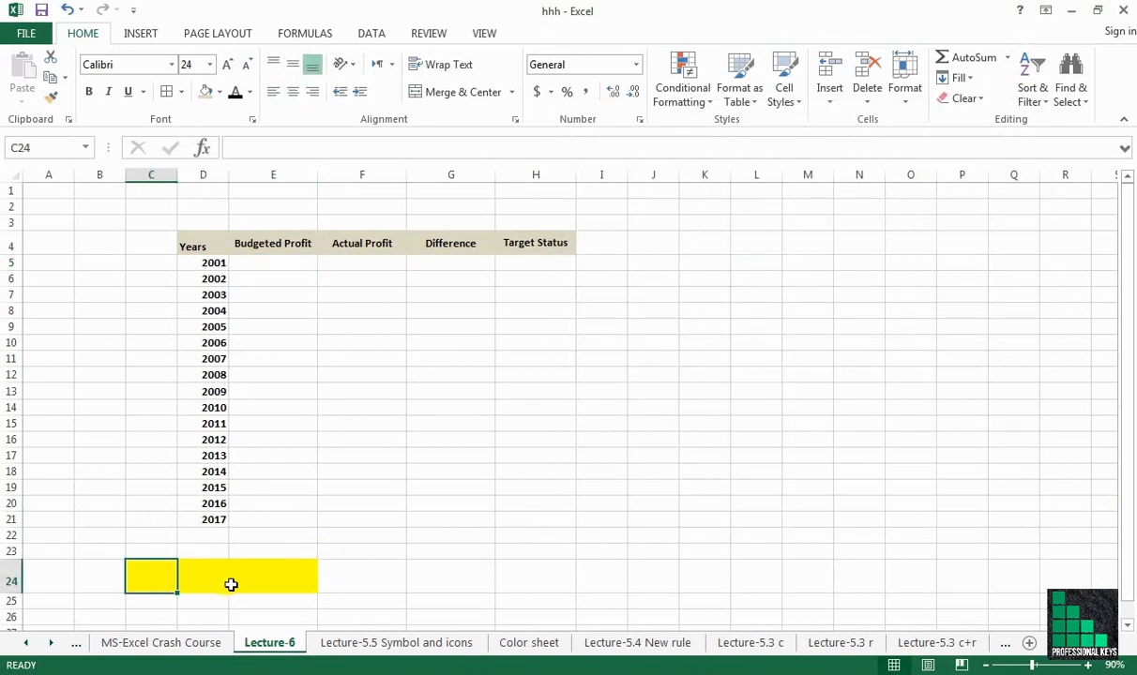
left_click(192, 580)
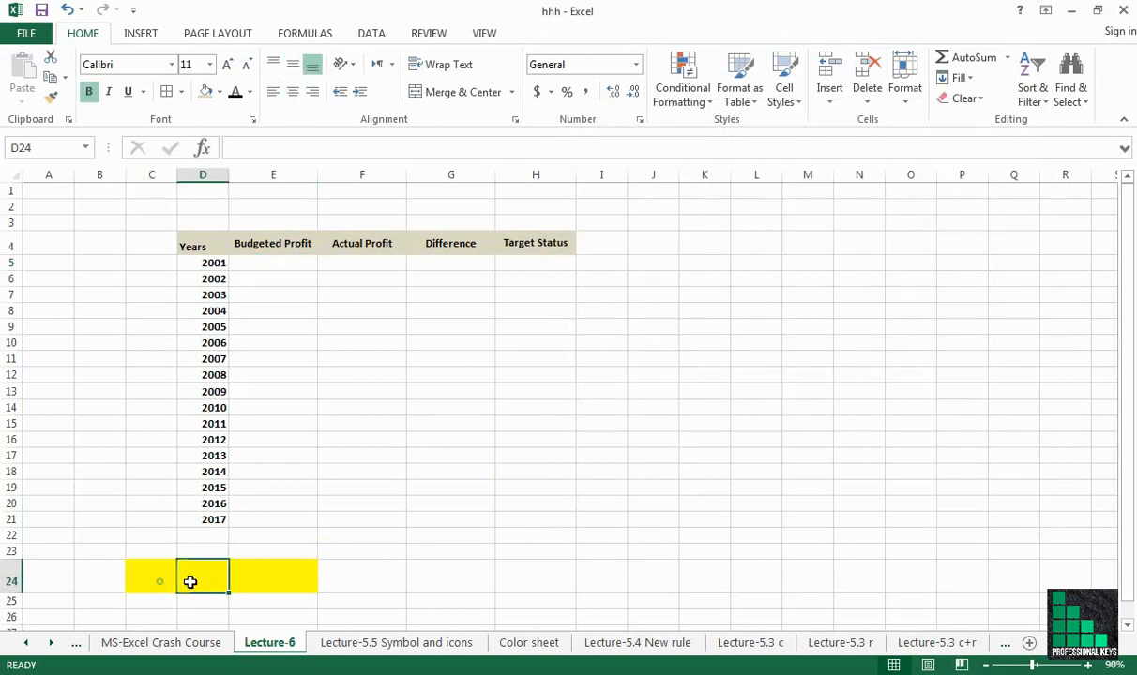
left_click(164, 580)
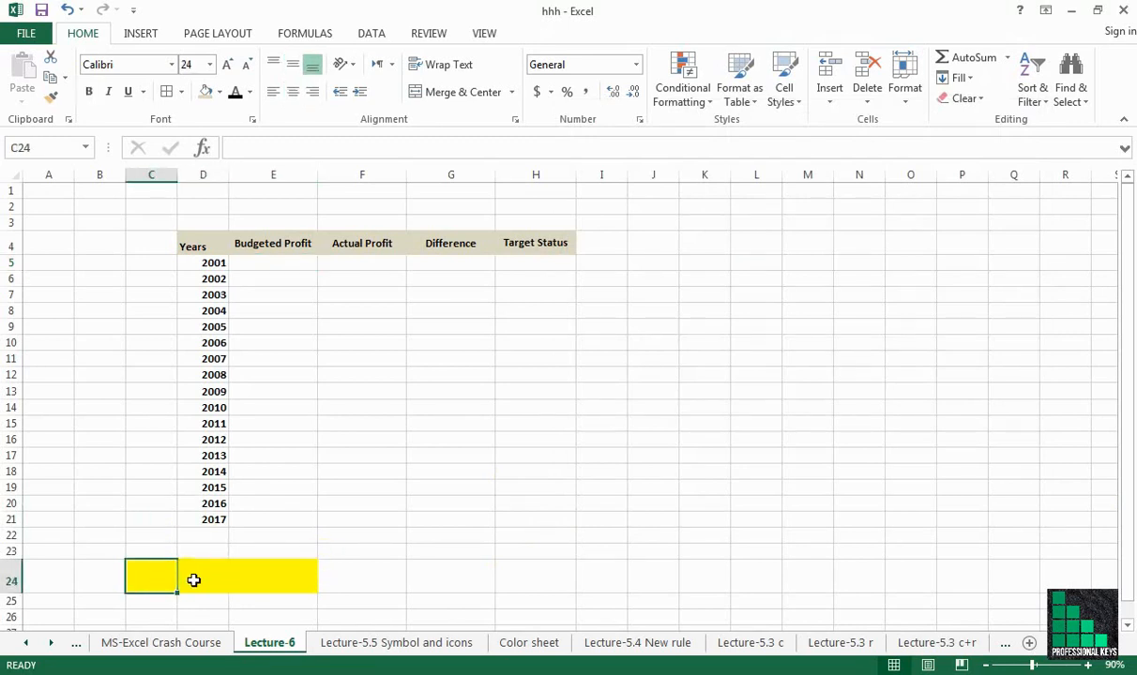
type("'")
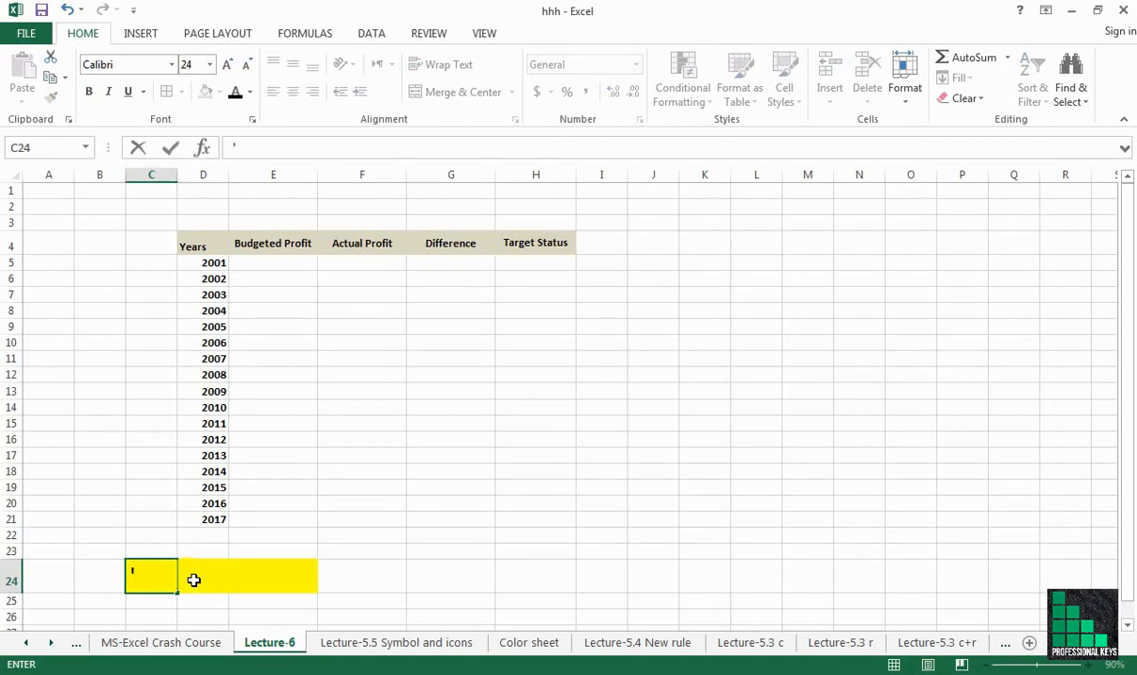
type("=")
key("BackSpace")
type("+VE;")
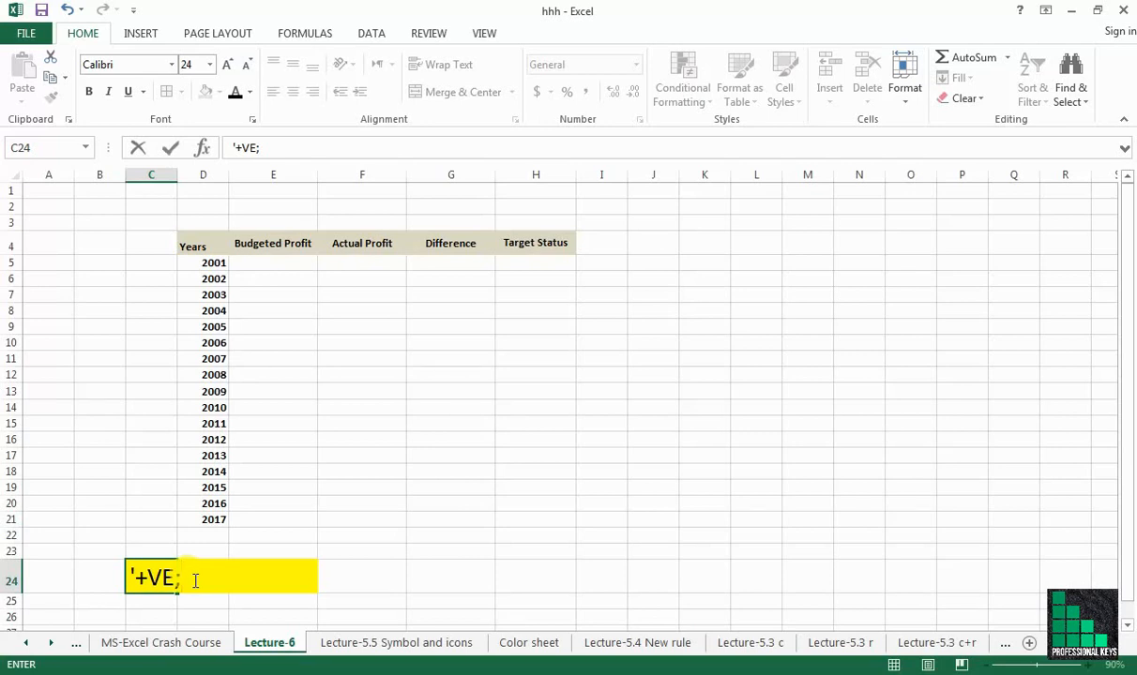
type("-VE;0;")
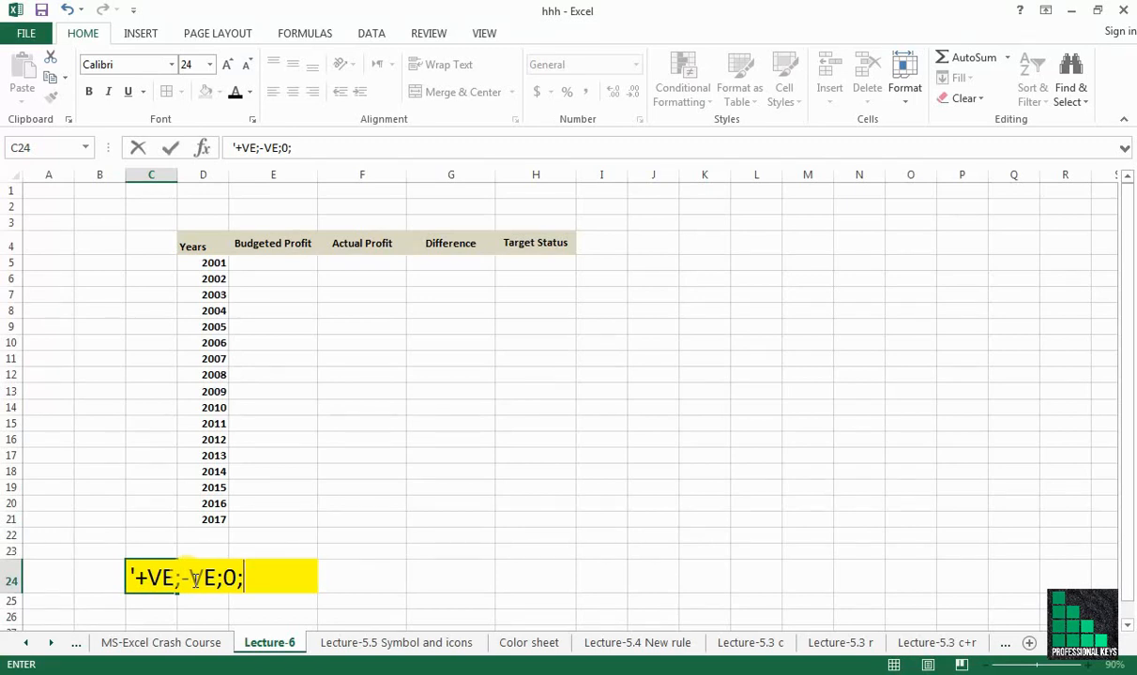
type("#")
key("BackSpace")
type("@")
key("Return")
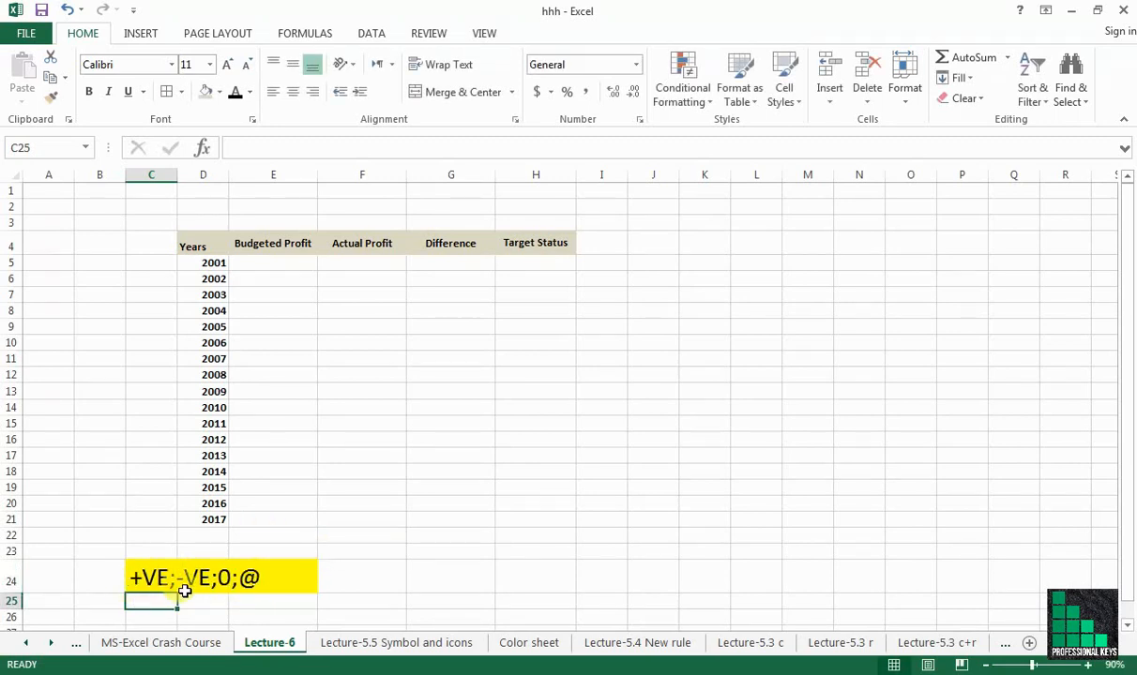
left_click(148, 576)
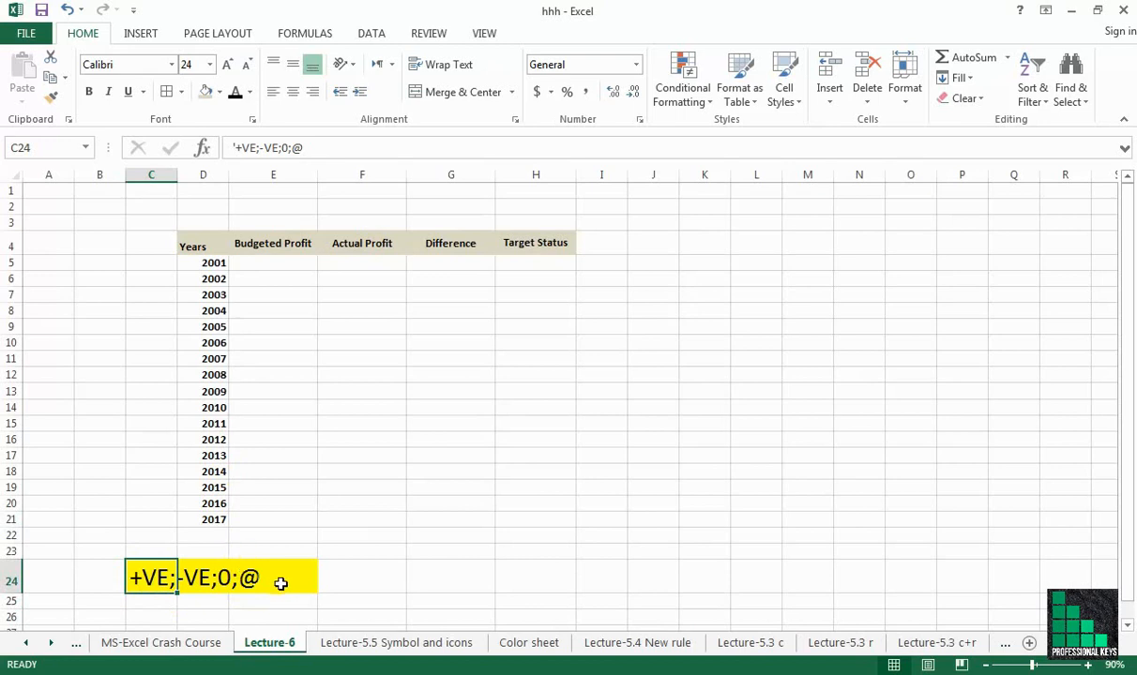
left_click(503, 490)
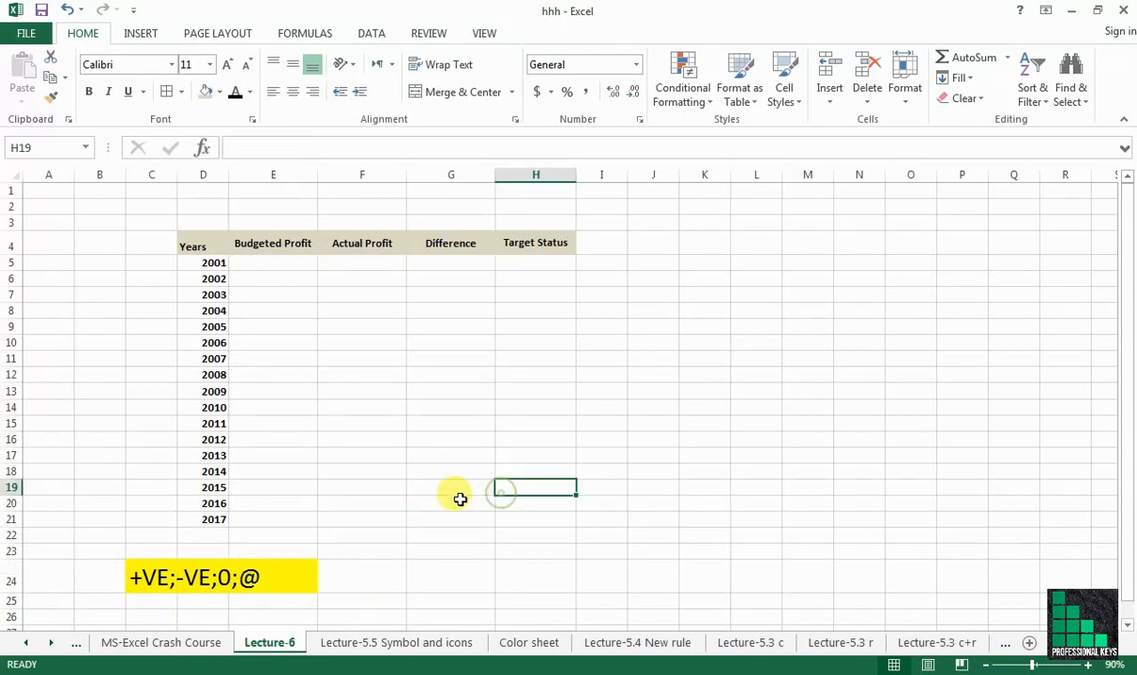
- Enter the formula =RANDBETWEEN(200000,400000) in cell E5 for the 2001 budgeted profit
left_click(296, 265)
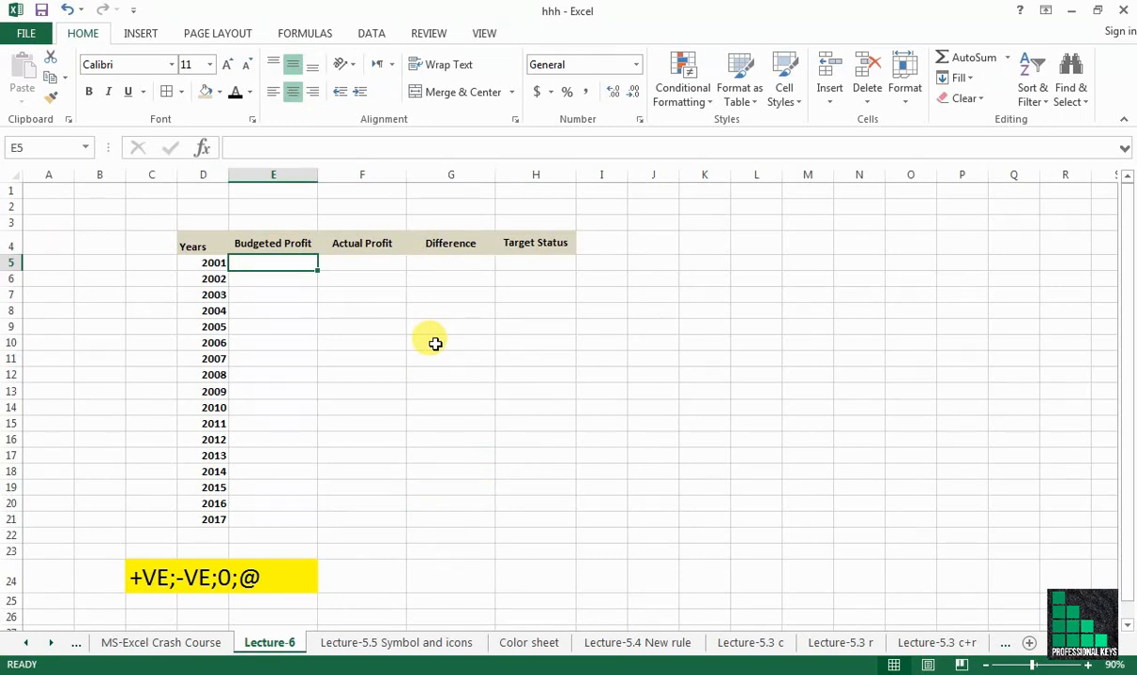
type("=")
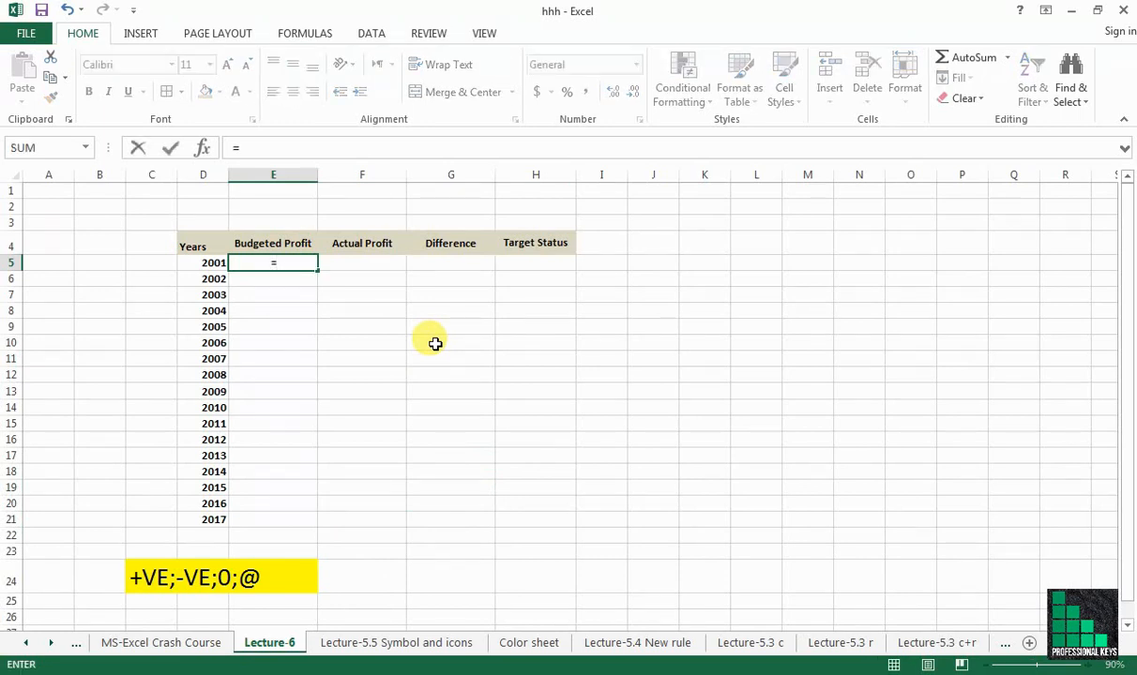
type("RA")
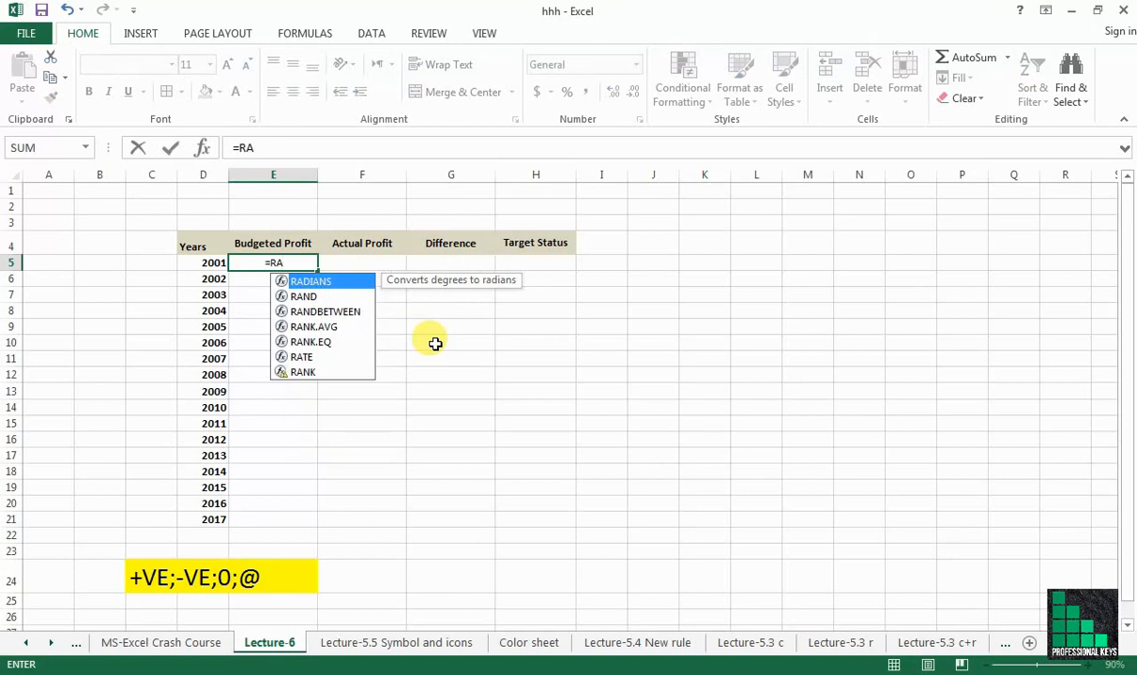
type("D")
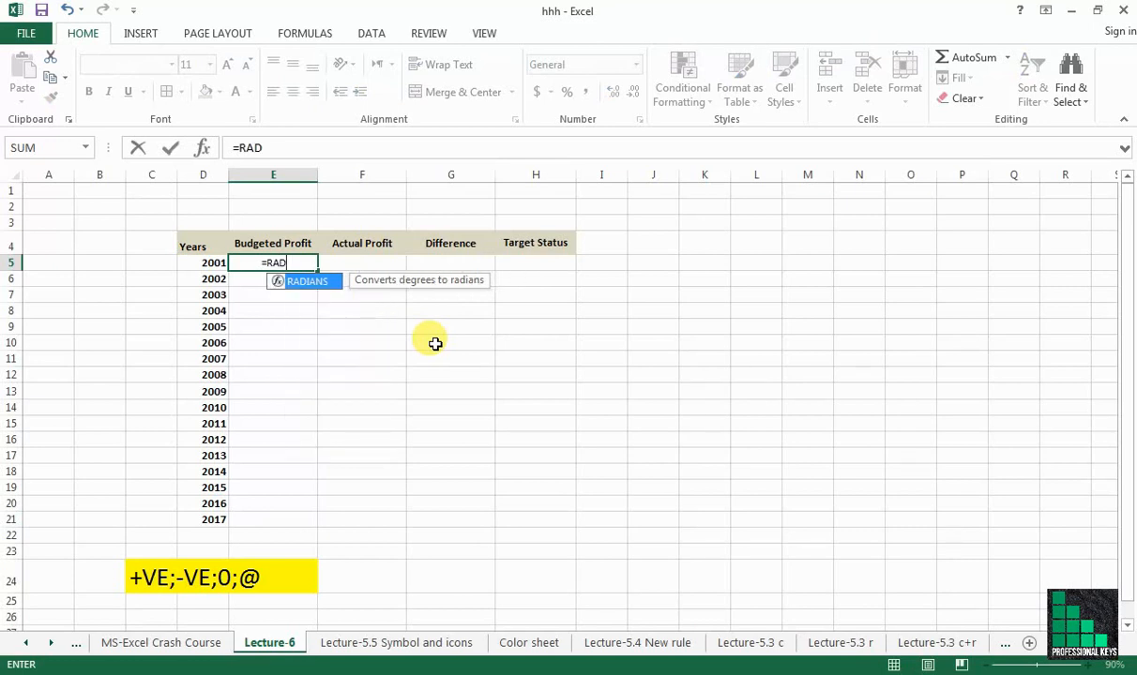
key("BackSpace")
type("N")
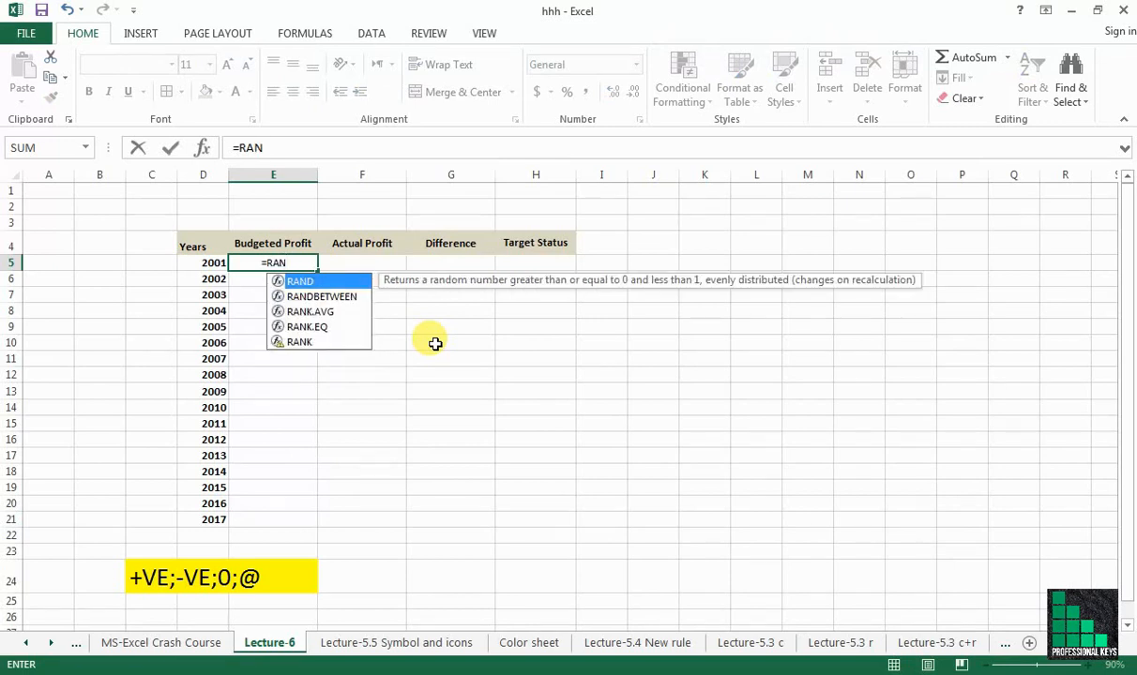
key("Down")
key("Tab")
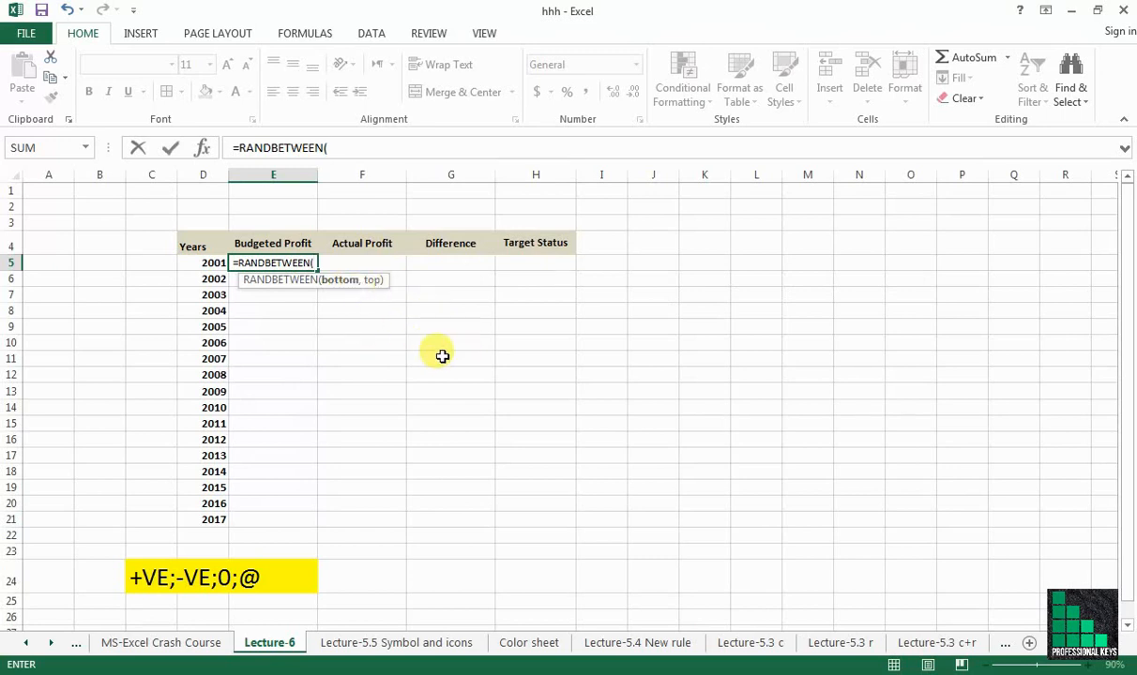
type("20000")
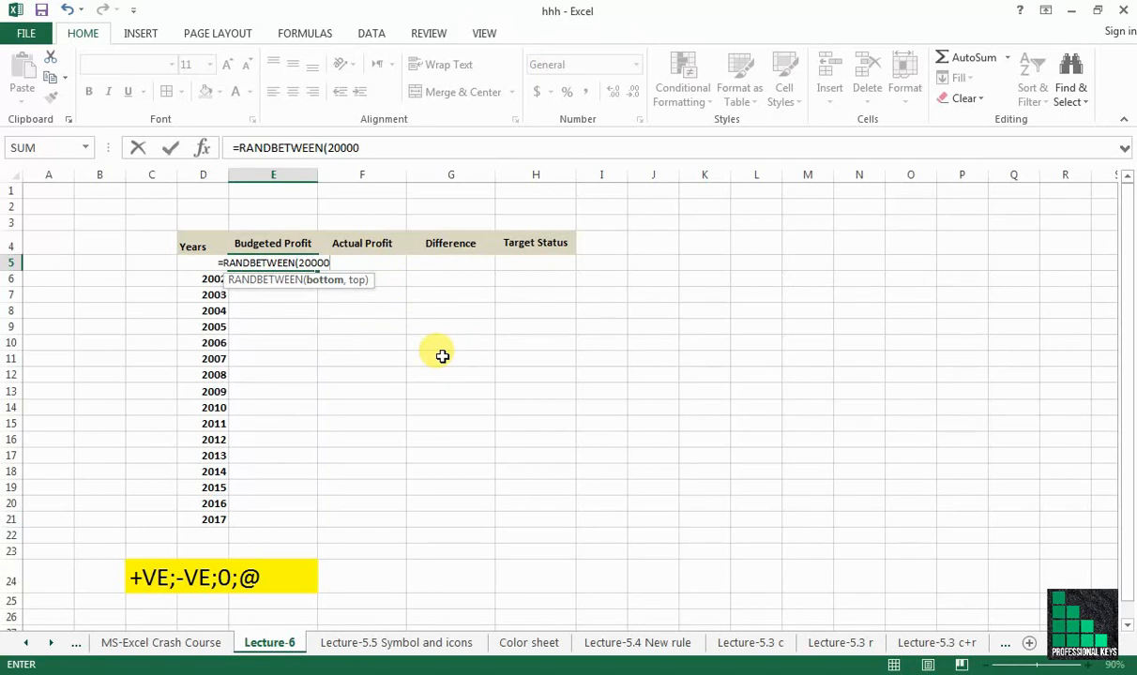
type("0,")
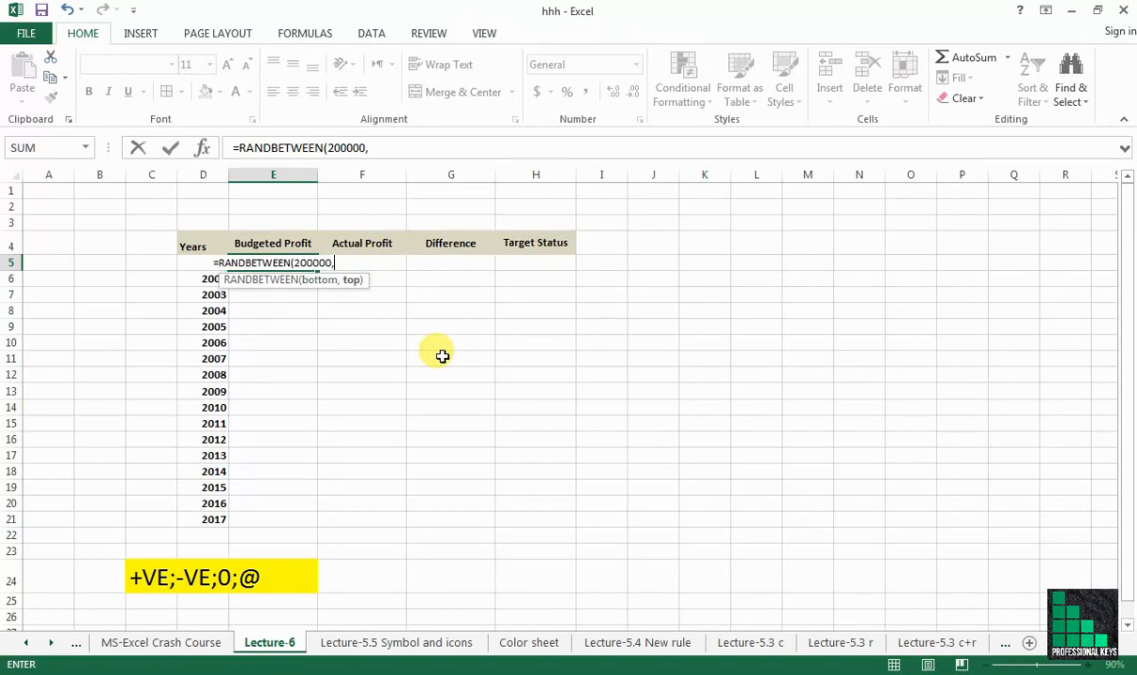
type("40000")
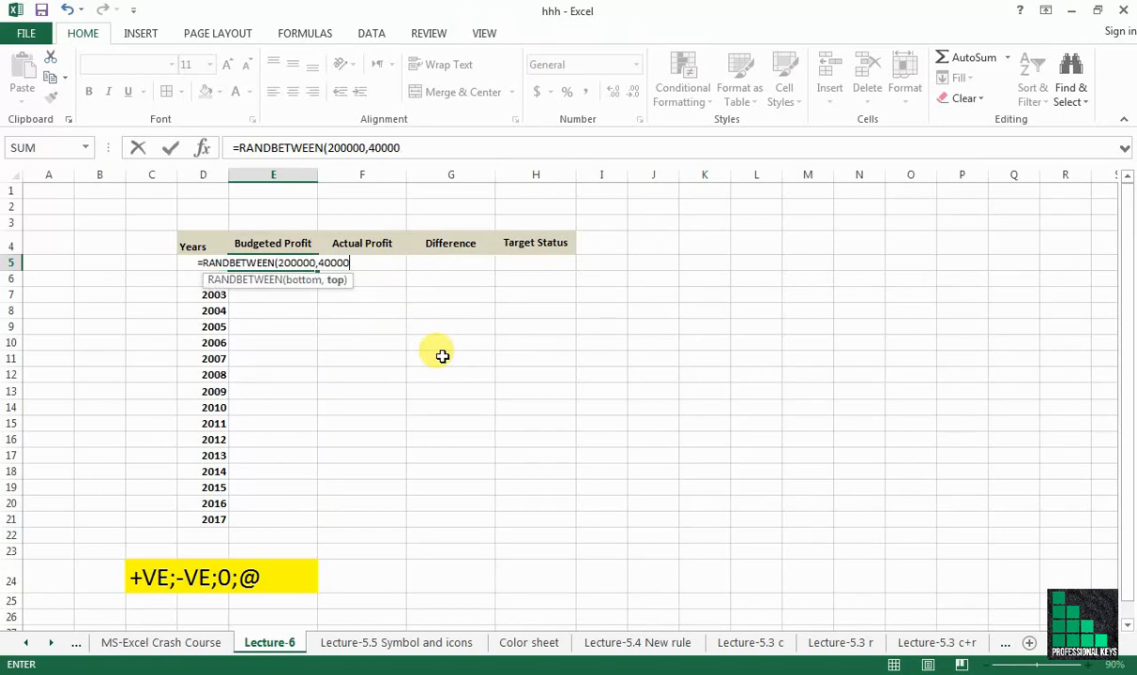
type("0")
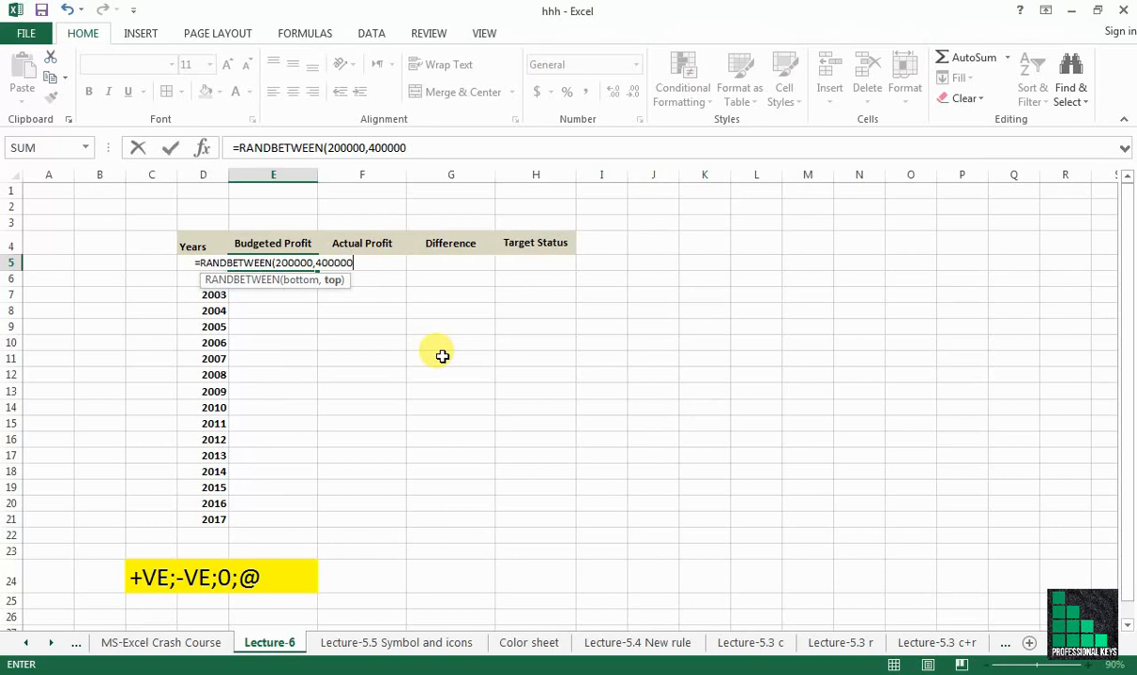
type(")")
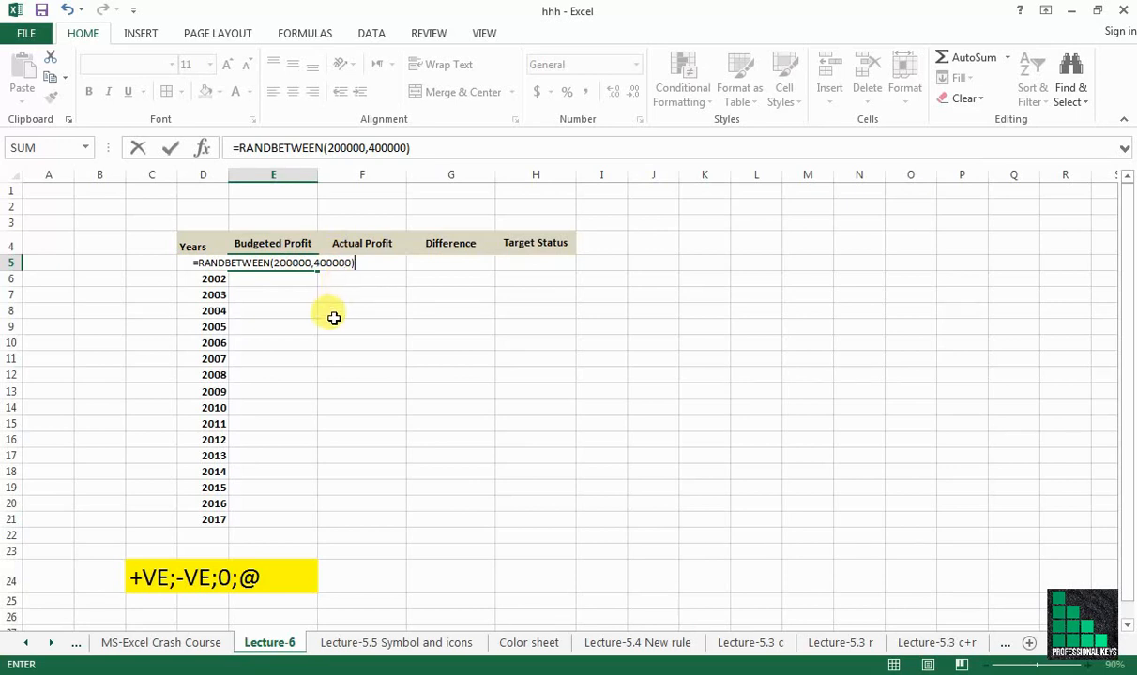
key("Return")
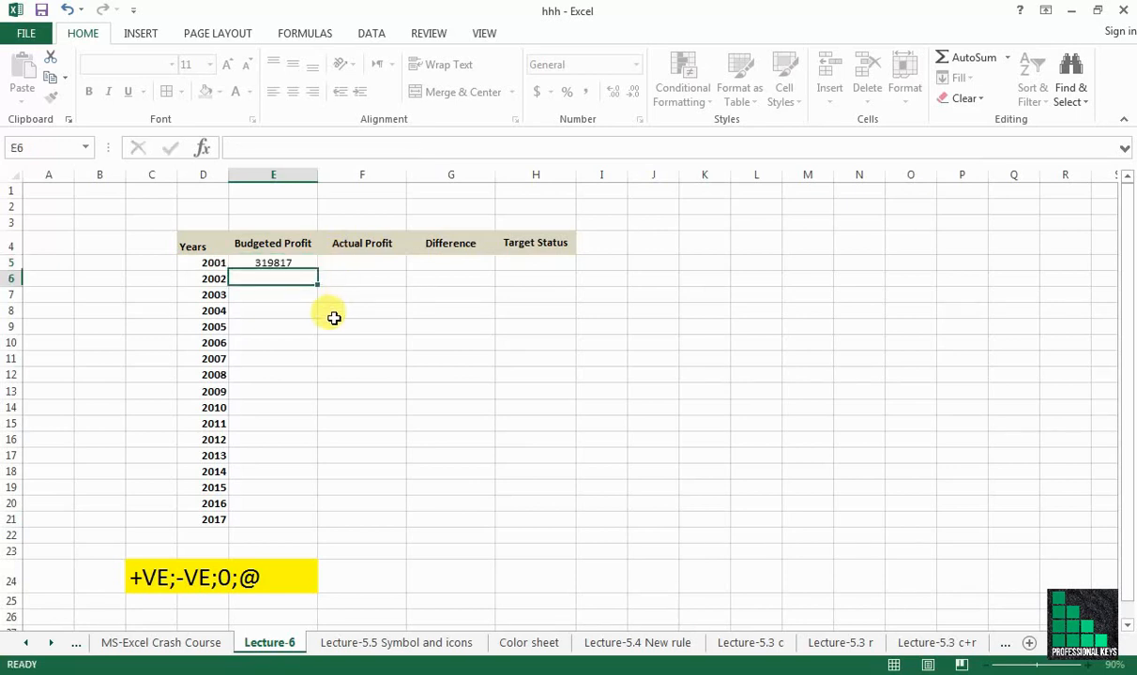
- Fill the budgeted profit formula from E5 down to E21 to cover all years through 2017
left_click(286, 266)
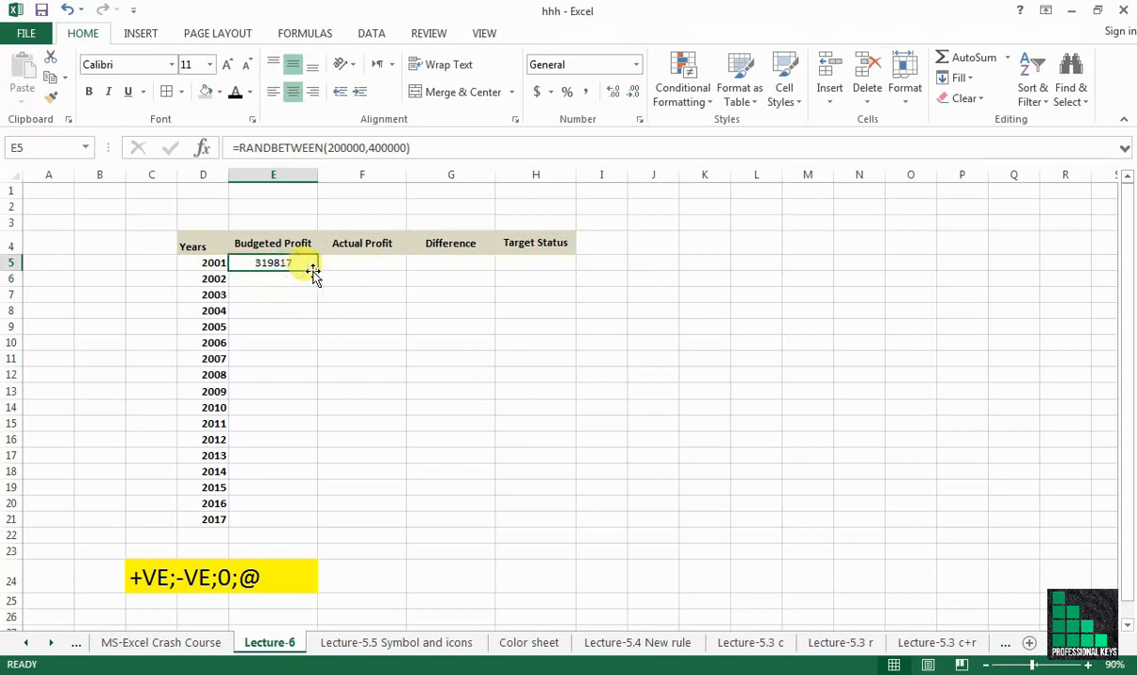
left_click_drag(317, 272, 300, 522)
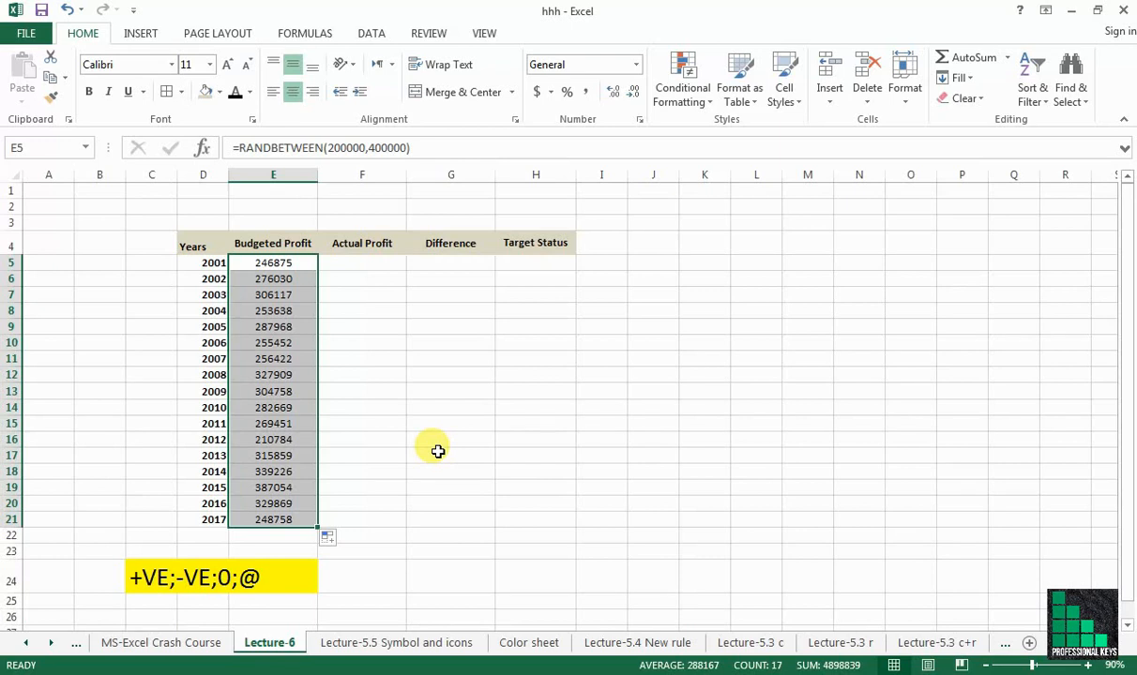
left_click(367, 263)
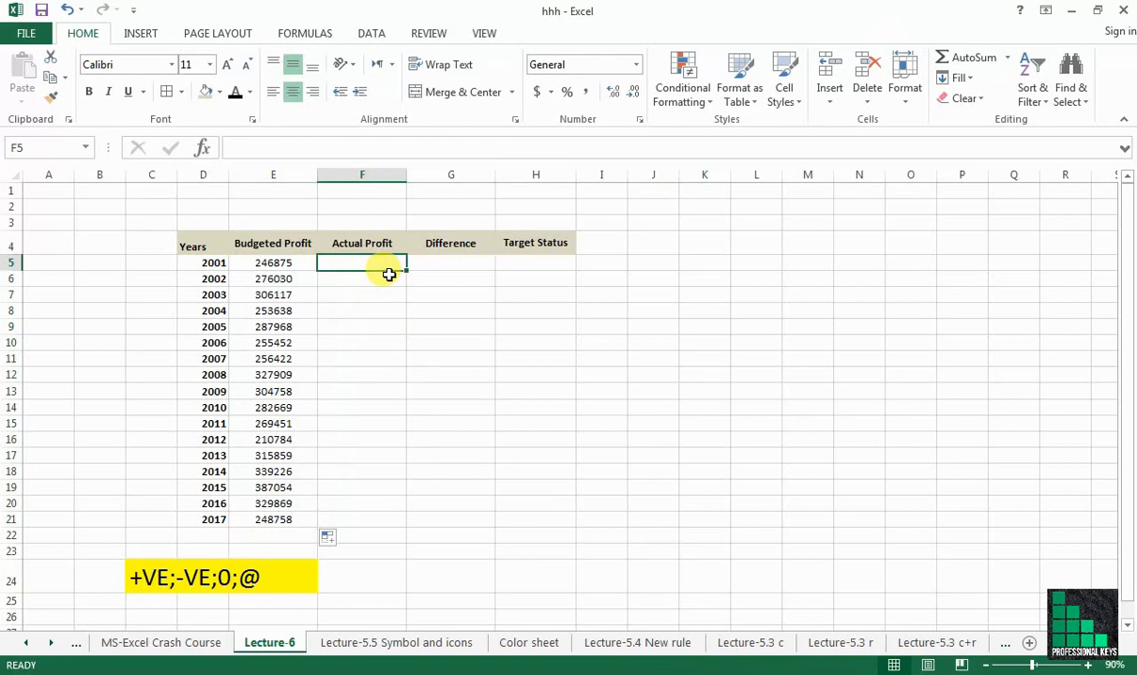
left_click(297, 262)
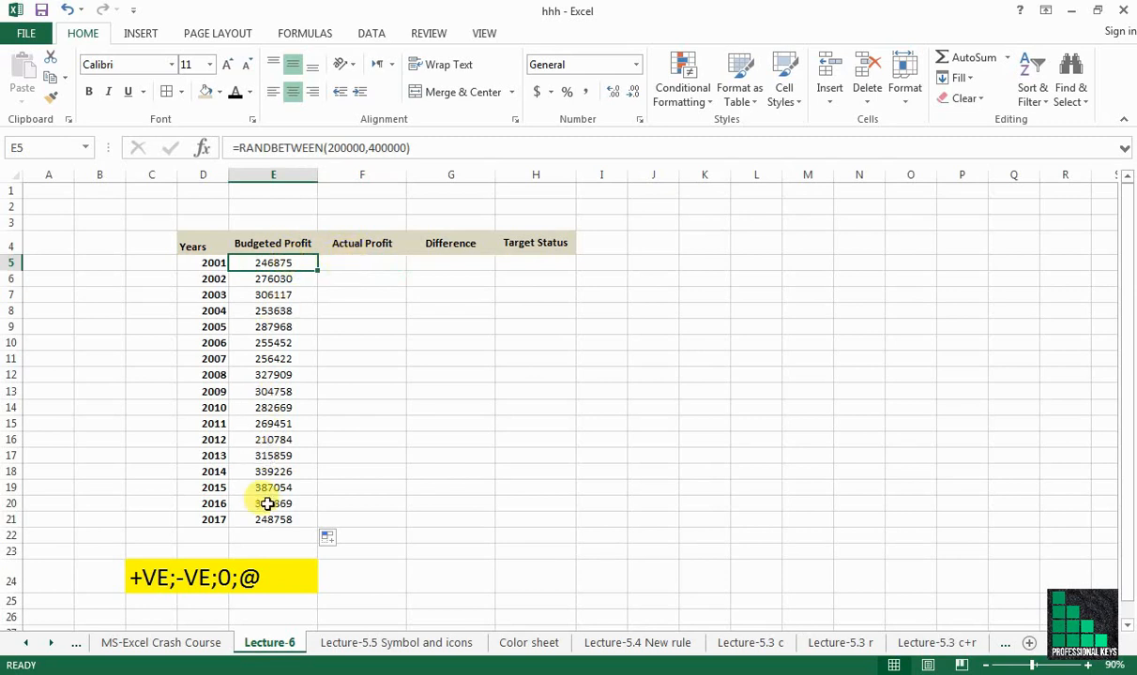
left_click(637, 440)
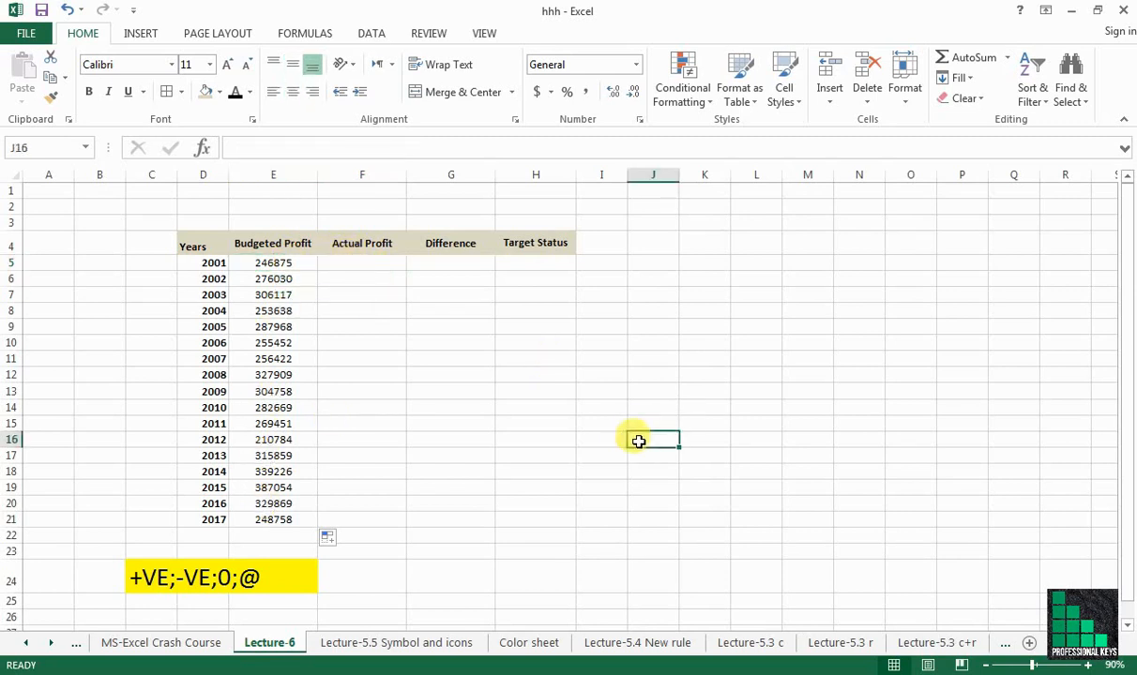
key("Return")
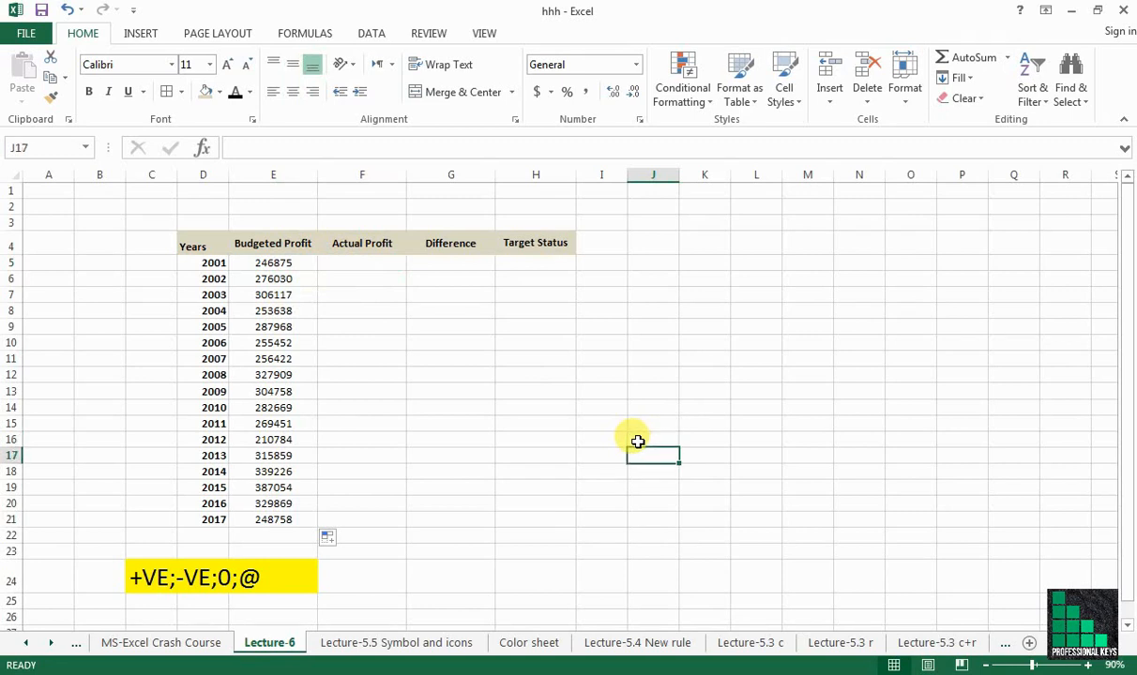
- Enter =RANDBETWEEN(150000,500000) in F5 for the 2001 actual profit and fill it down to F21
left_click(374, 262)
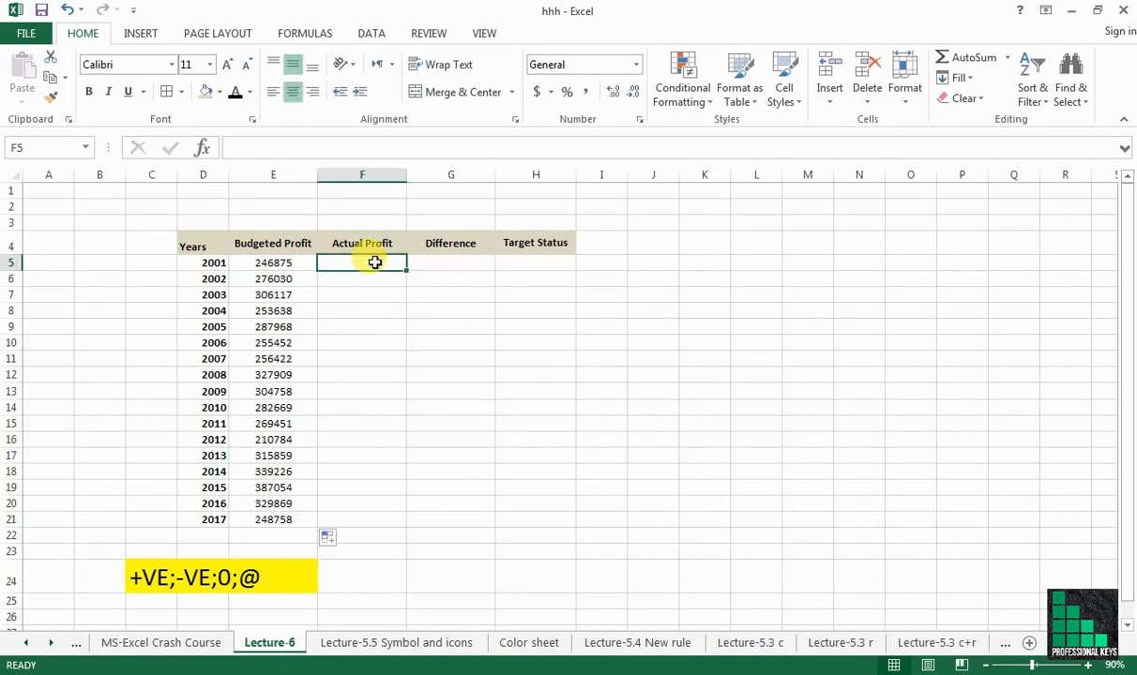
type("=")
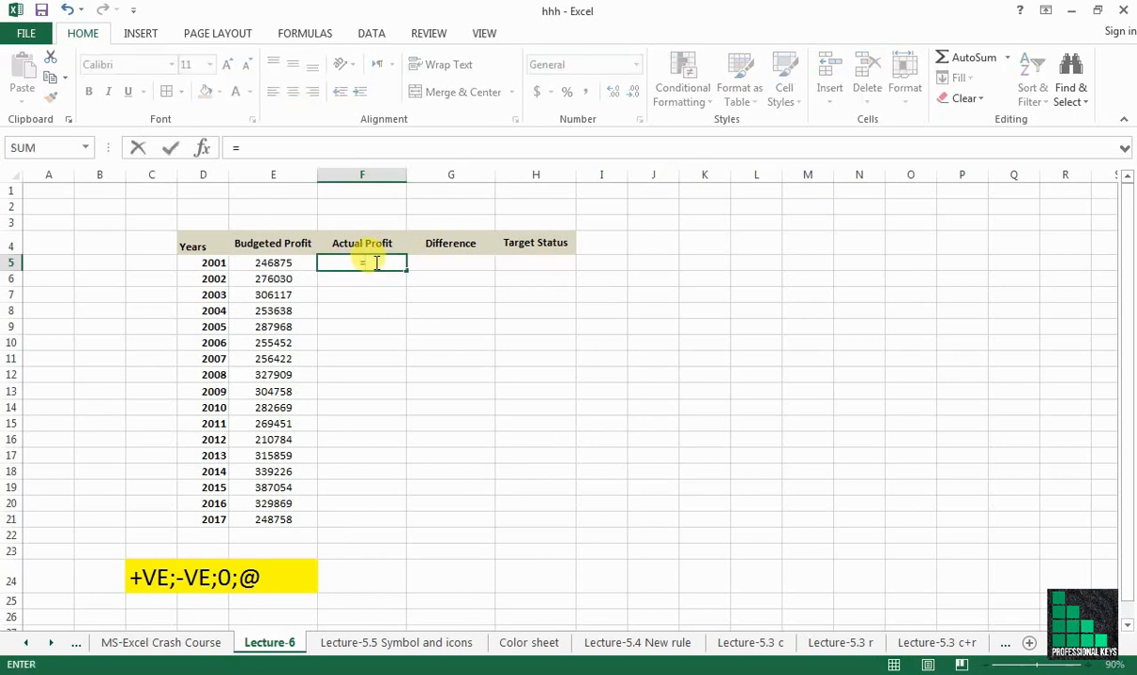
type("RAN")
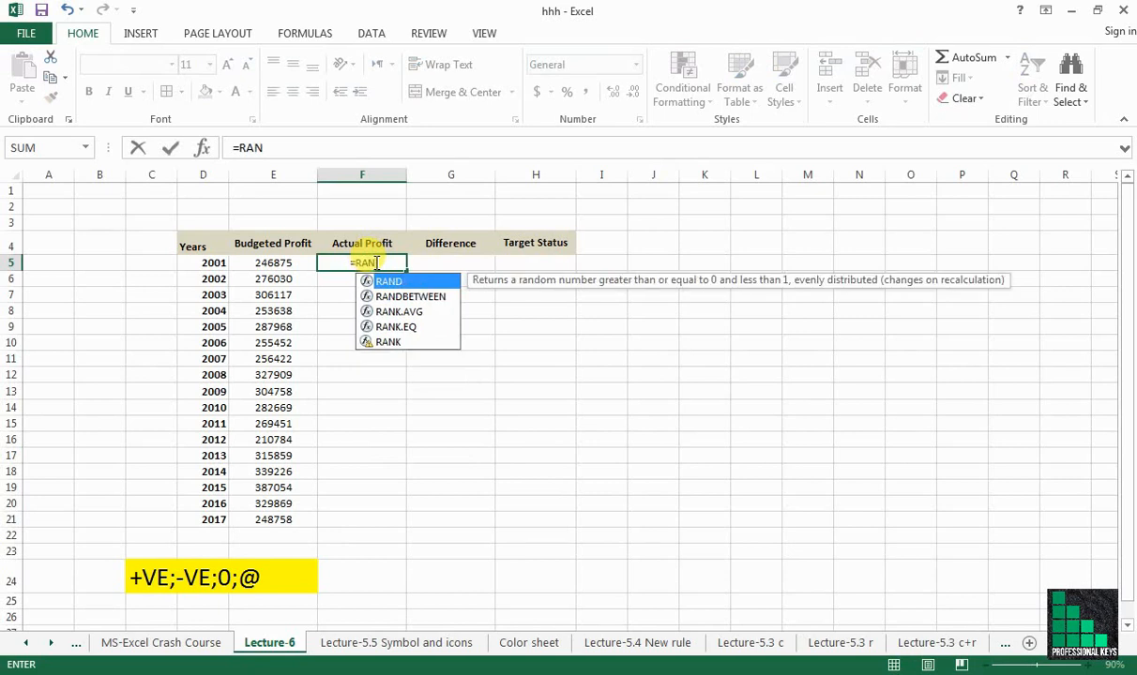
key("Down")
key("Tab")
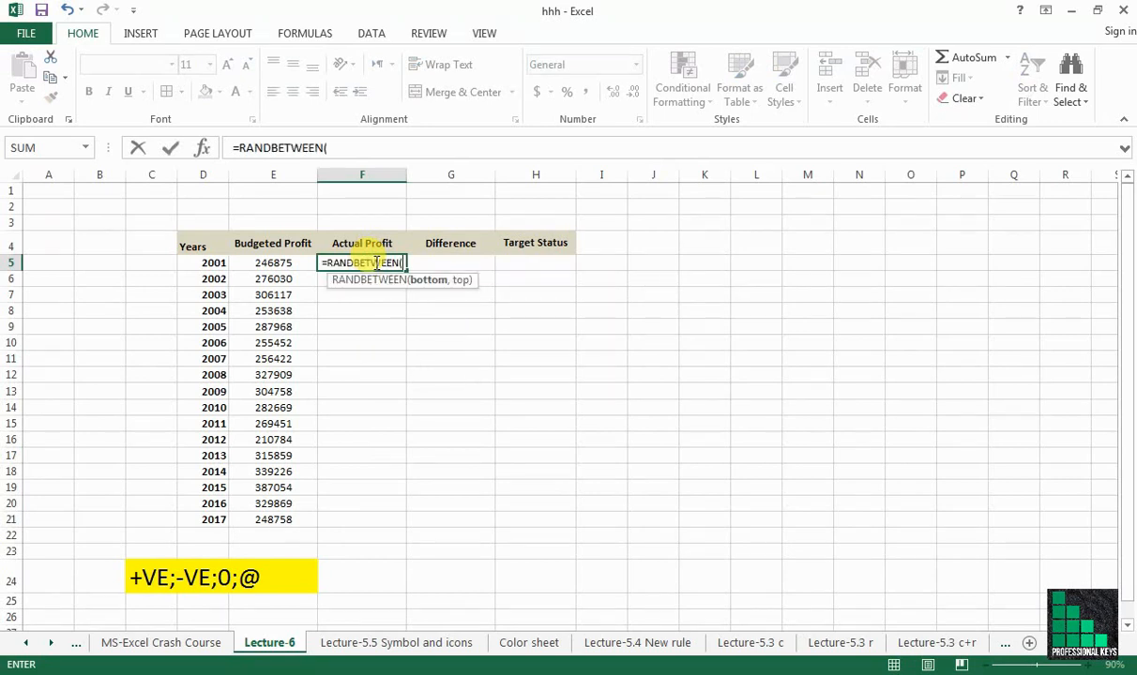
type("15000")
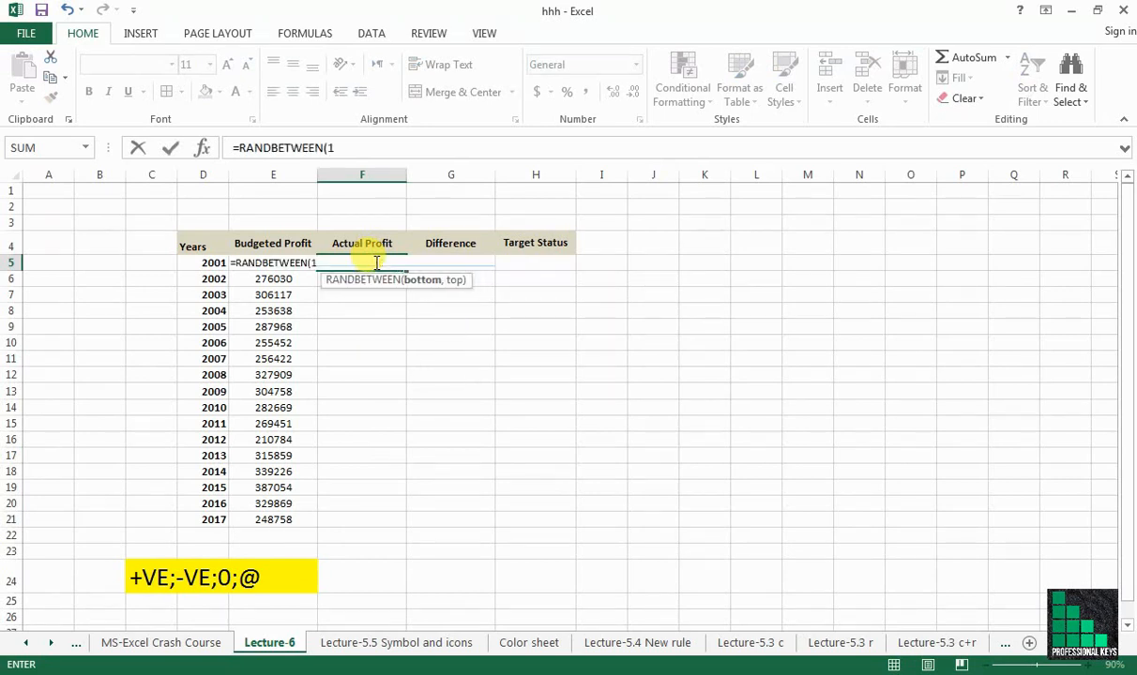
type("0")
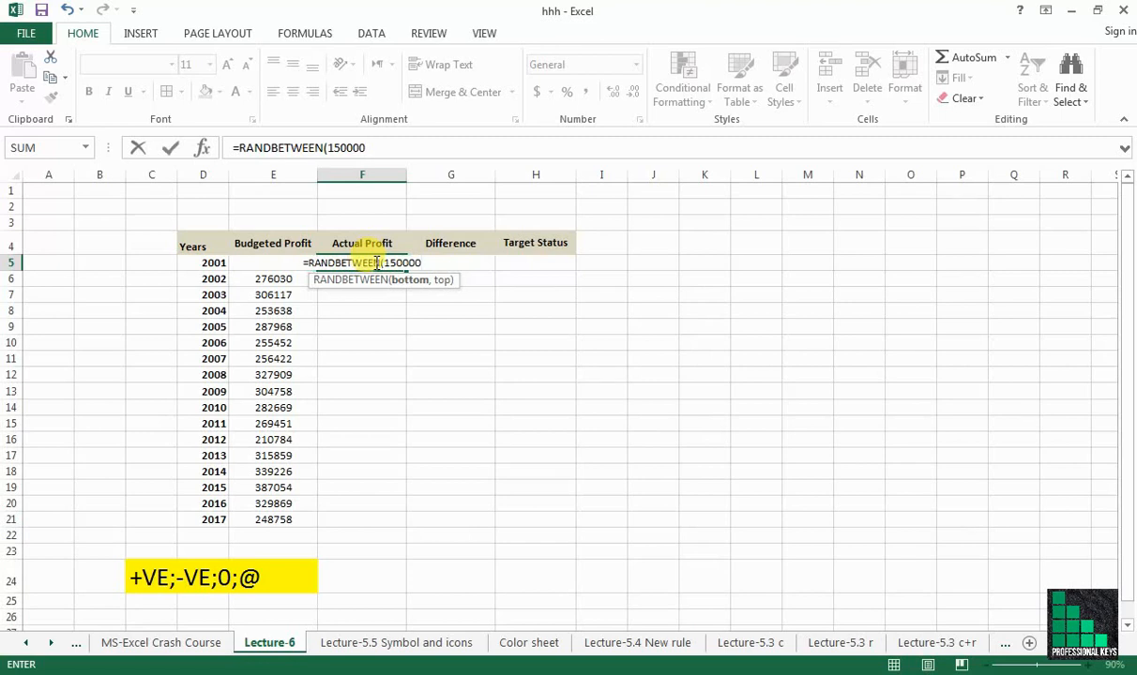
type(",")
type("50000")
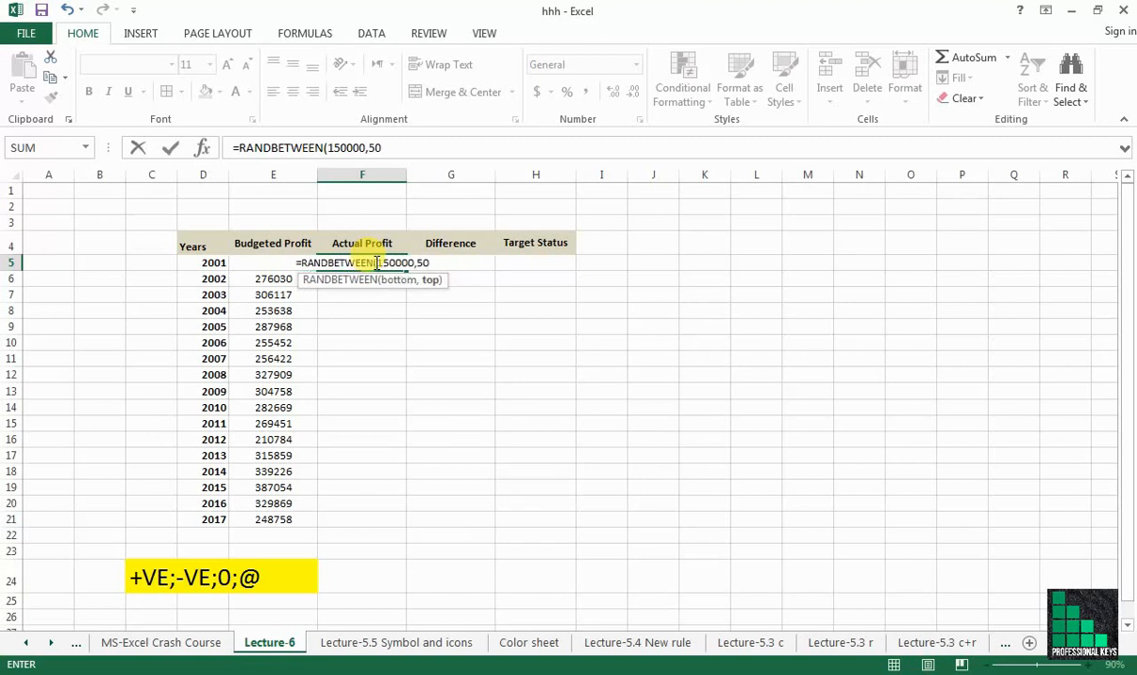
type("0")
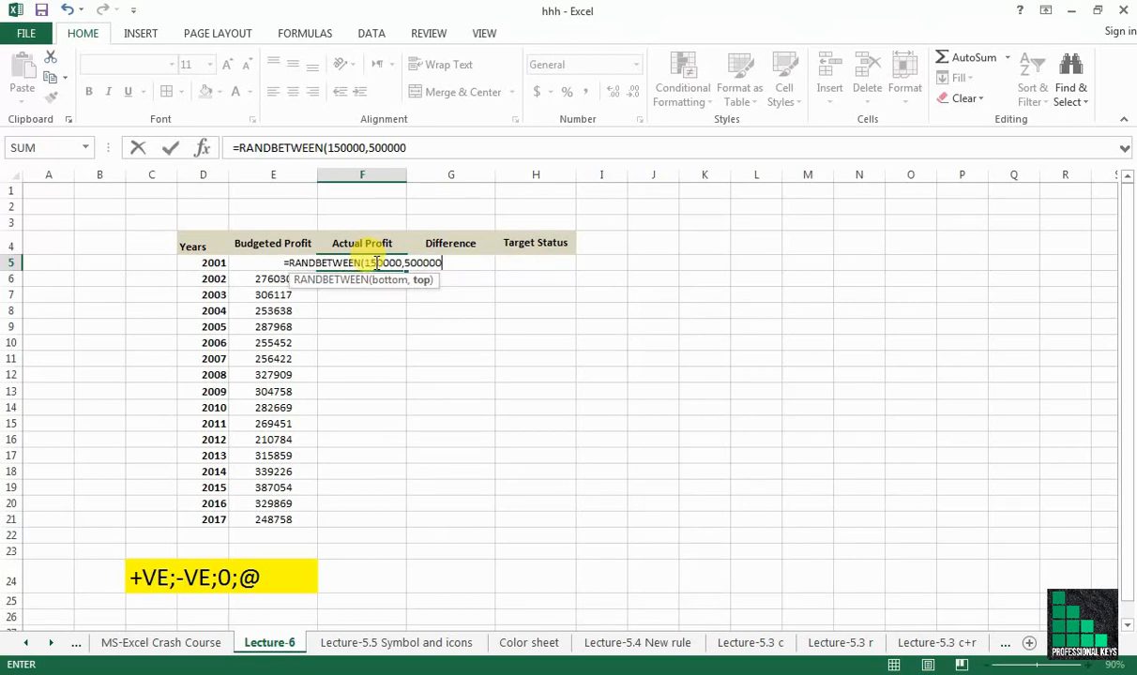
type(")")
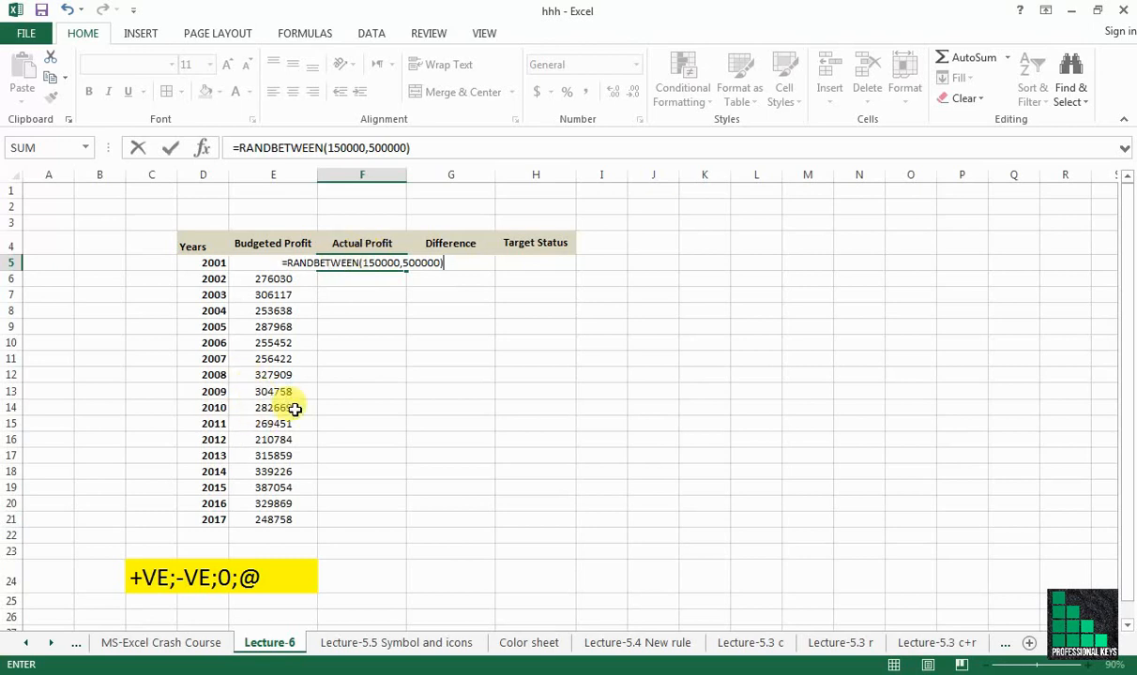
key("Return")
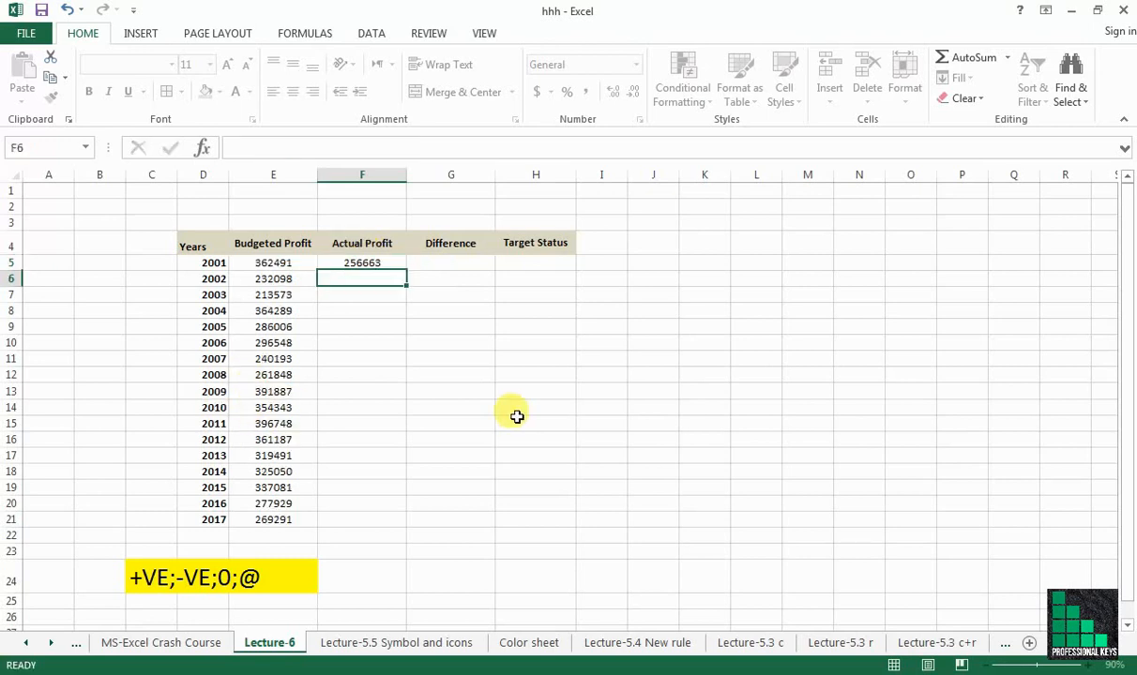
left_click(398, 260)
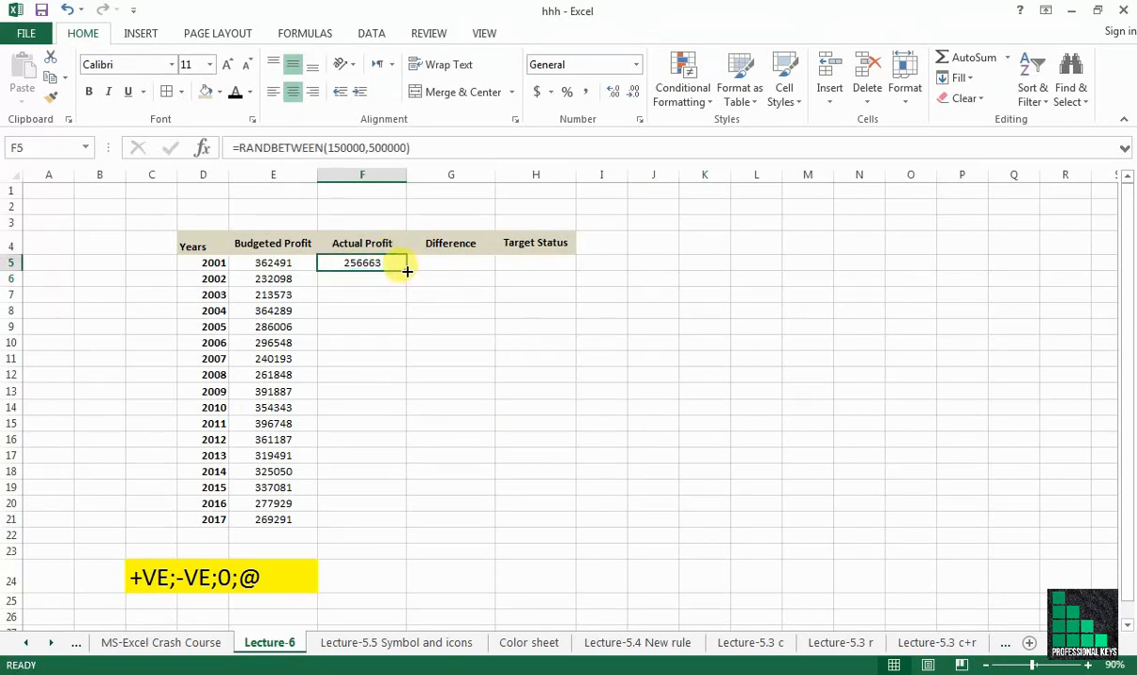
left_click_drag(407, 271, 386, 502)
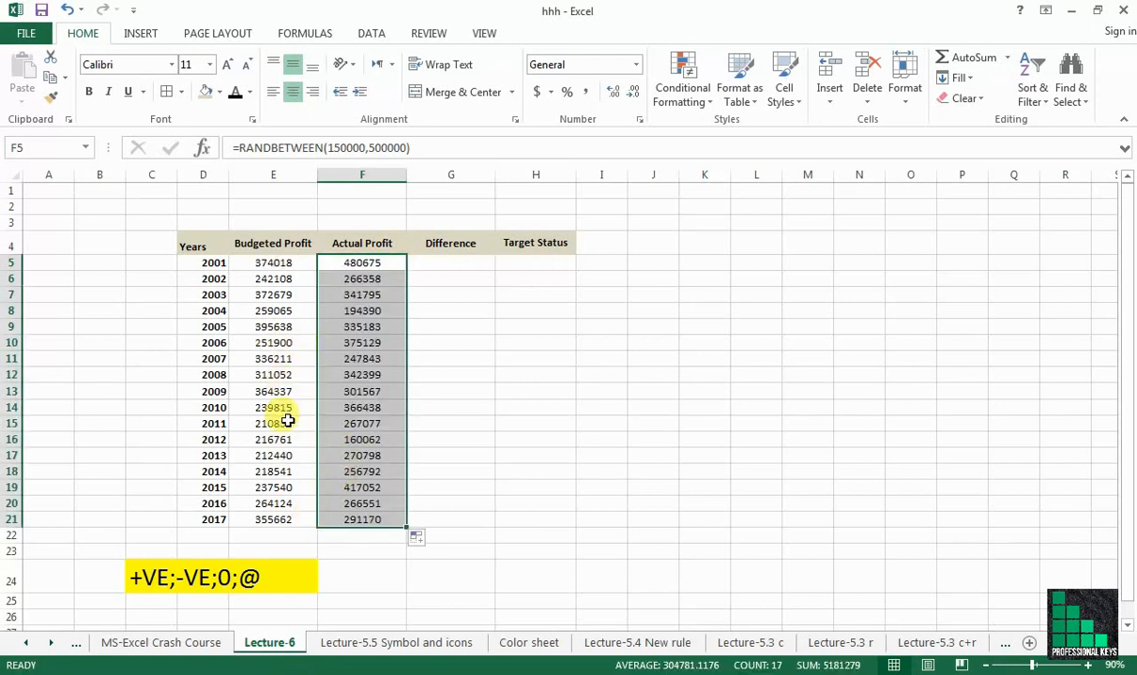
- Replace the random formulas in E5:F21 with fixed numbers by copying the range and pasting it over itself as values
left_click(272, 261)
left_click(354, 516, "shift")
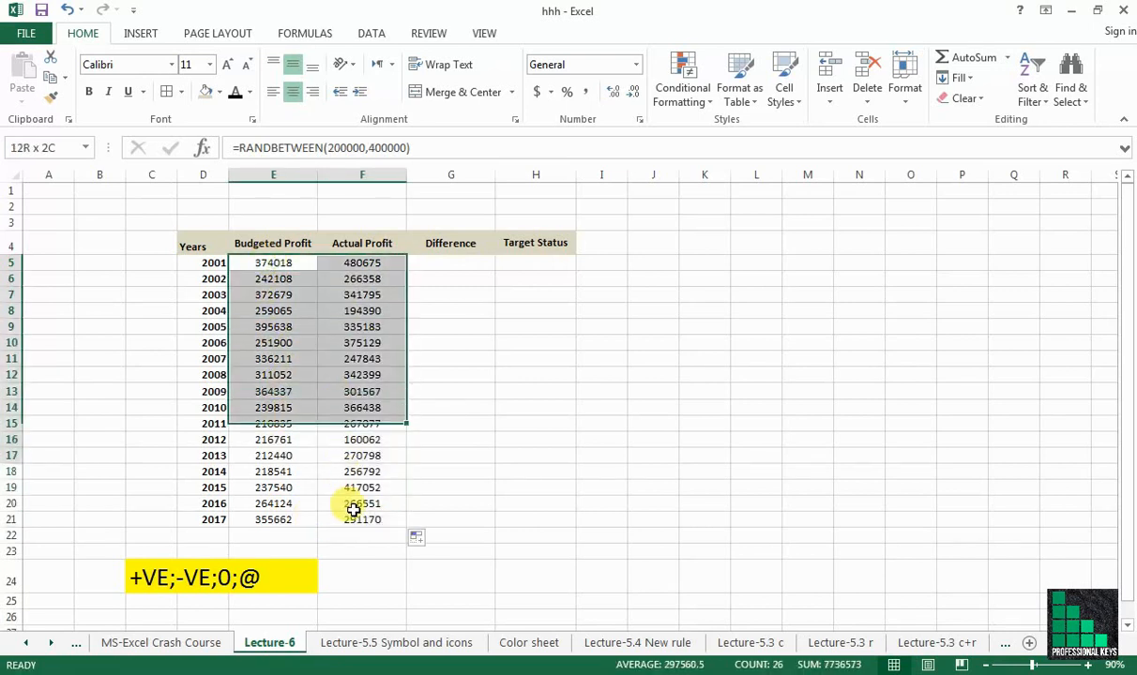
right_click(345, 473)
left_click(397, 147)
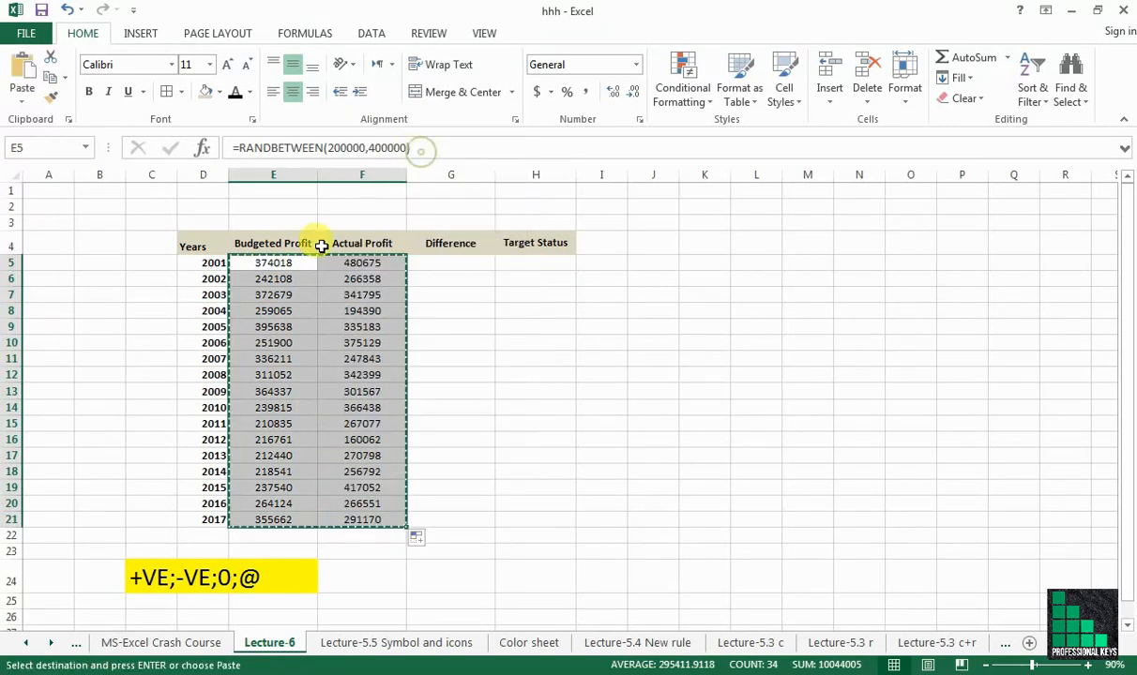
right_click(292, 261)
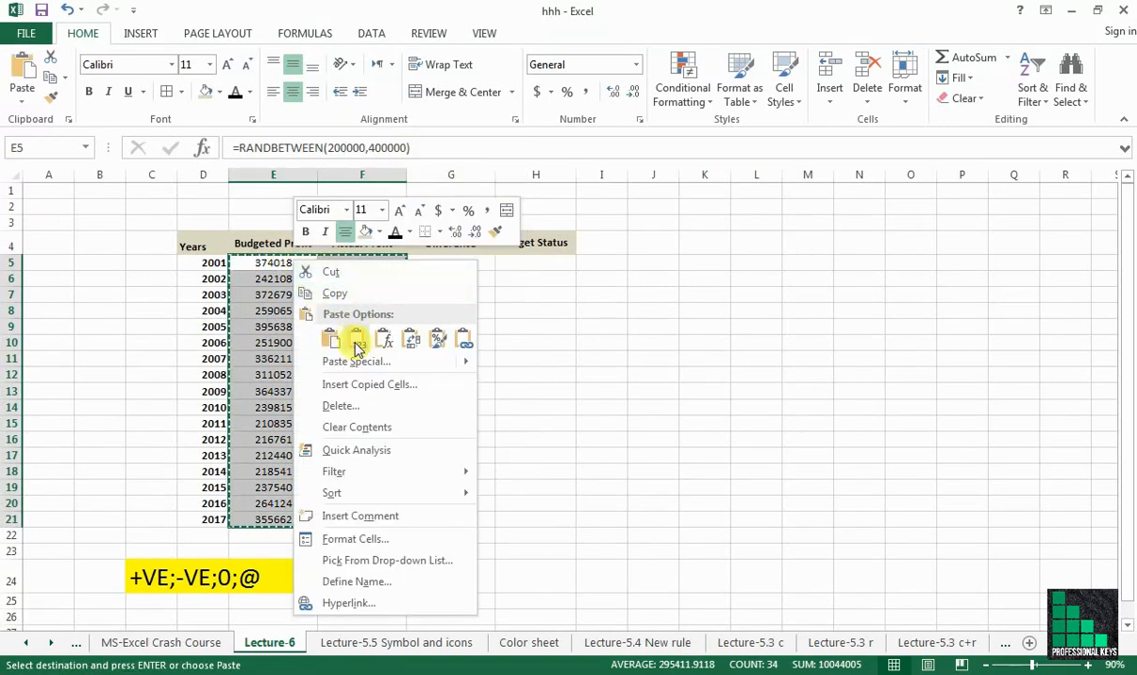
left_click(356, 341)
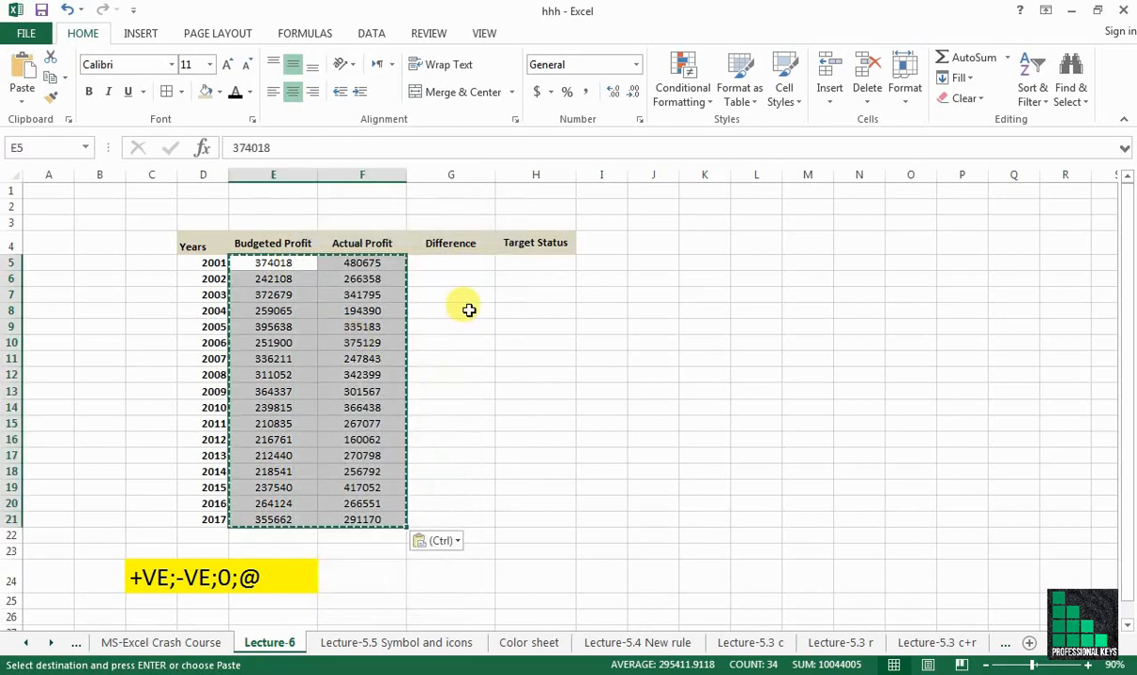
left_click(357, 341)
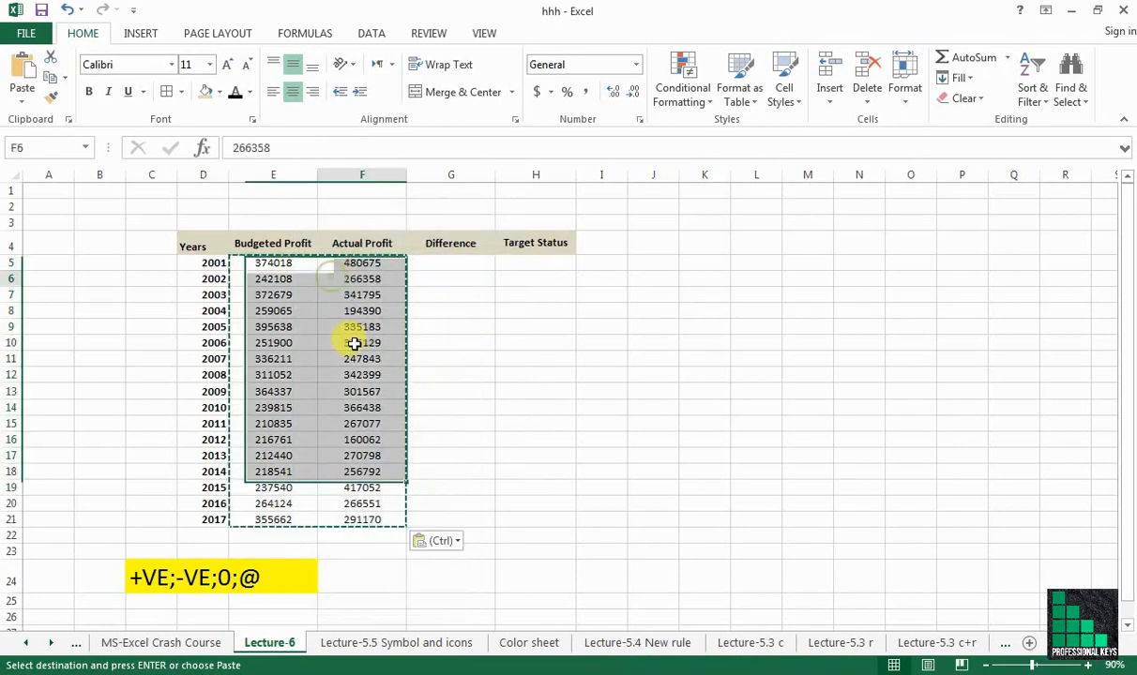
left_click(285, 358)
left_click(357, 375)
left_click(273, 407)
left_click(362, 437)
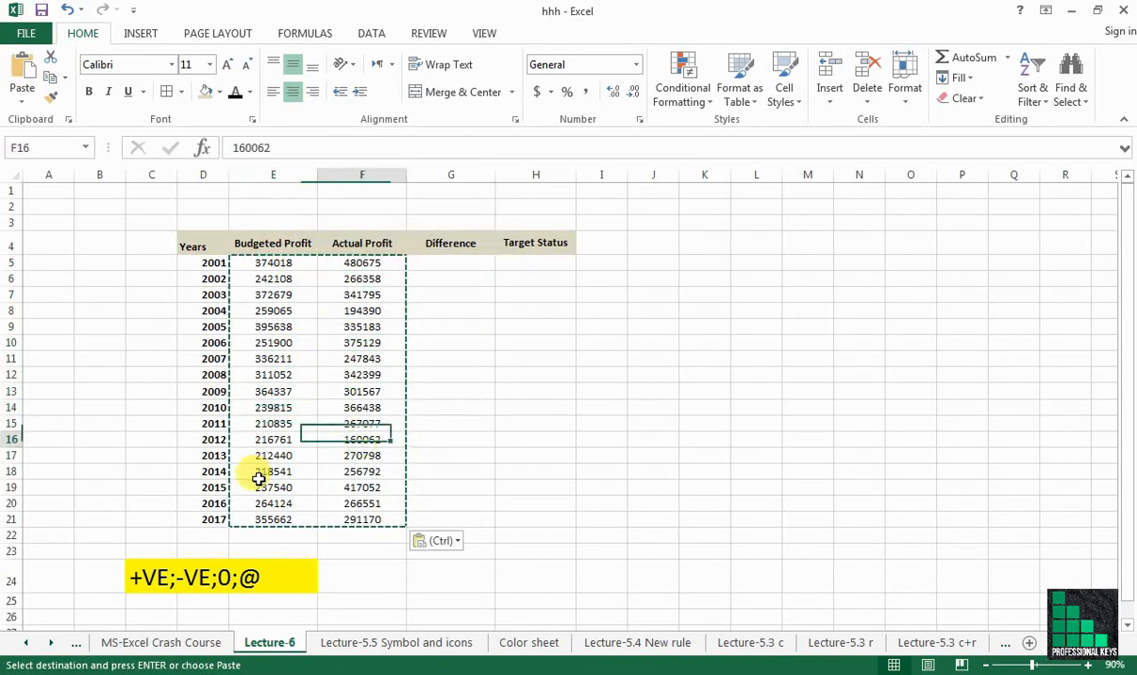
key("Escape")
- Enter =F5-E5 in G5 to calculate the 2001 difference and fill the formula down to G21
left_click(460, 264)
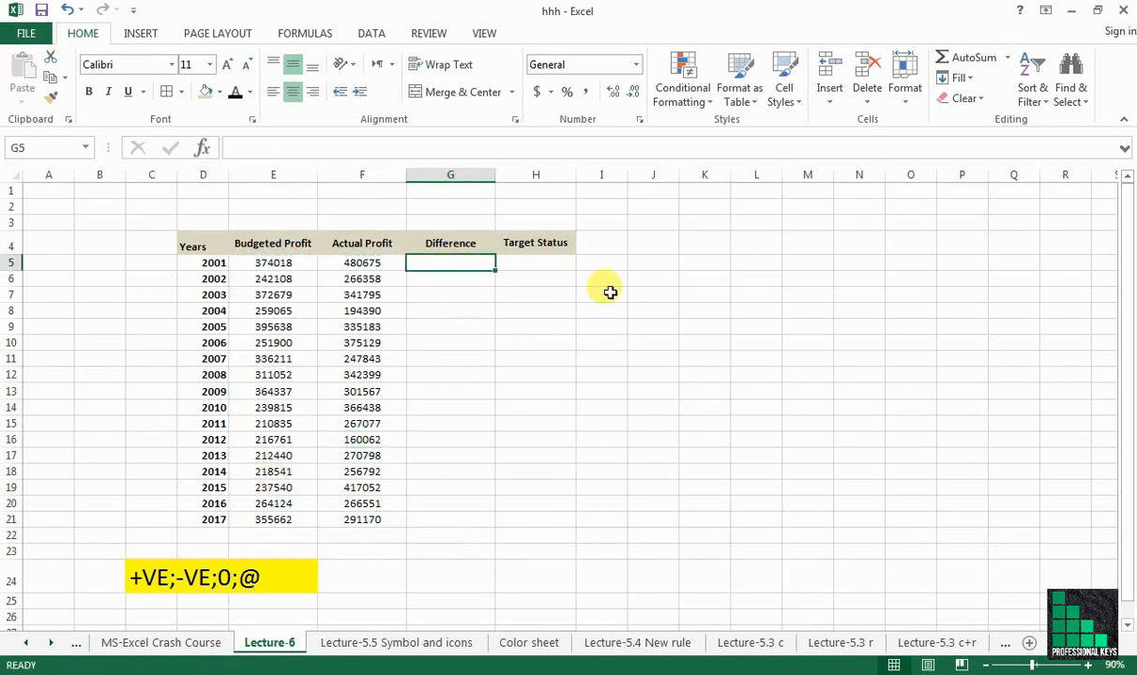
type("=")
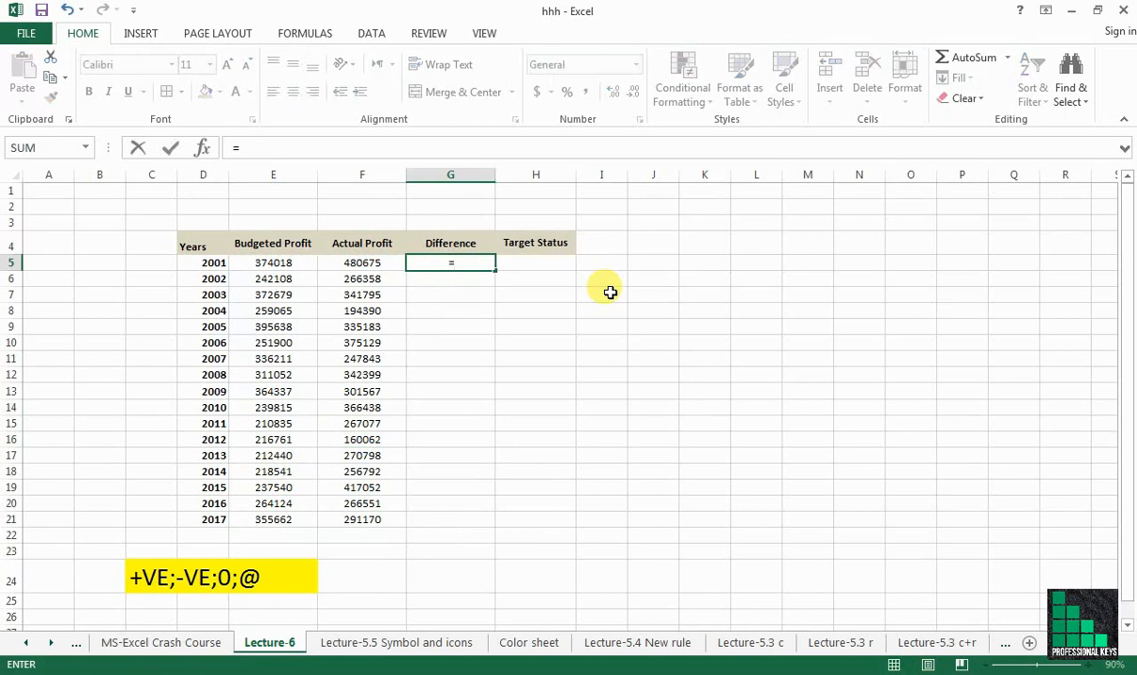
key("Left")
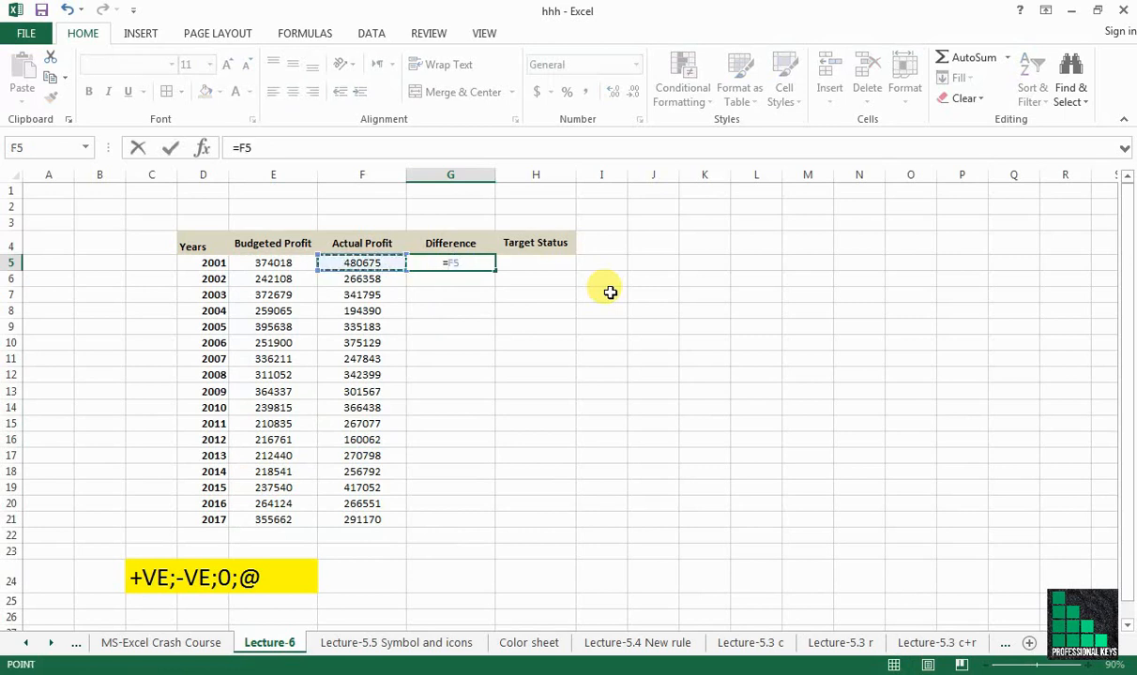
type("-")
key("Left")
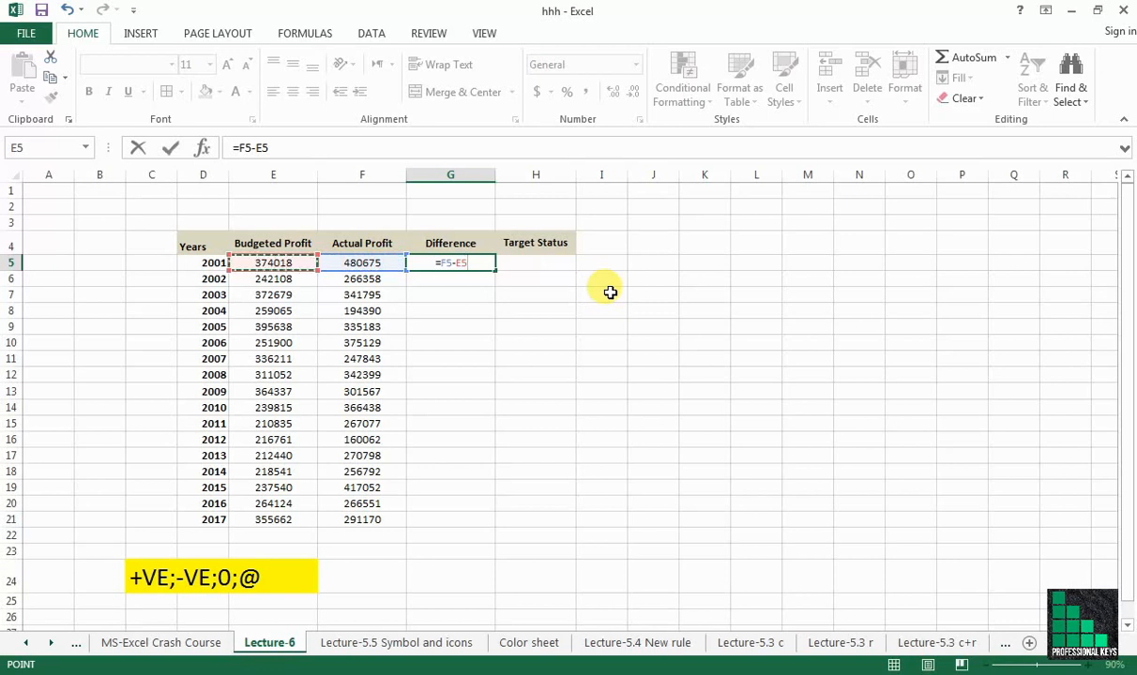
key("Return")
left_click(469, 263)
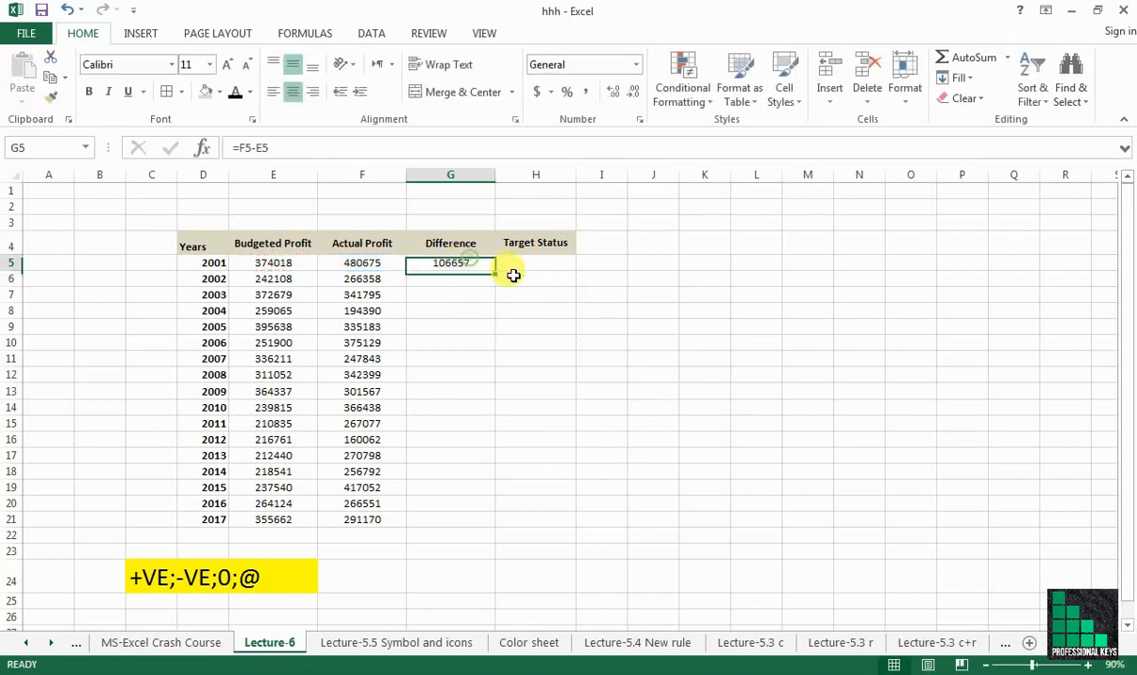
left_click_drag(495, 270, 467, 521)
- Enter the formula =IF(G5>0,1,-1) in H5 for the 2001 target status
left_click(554, 261)
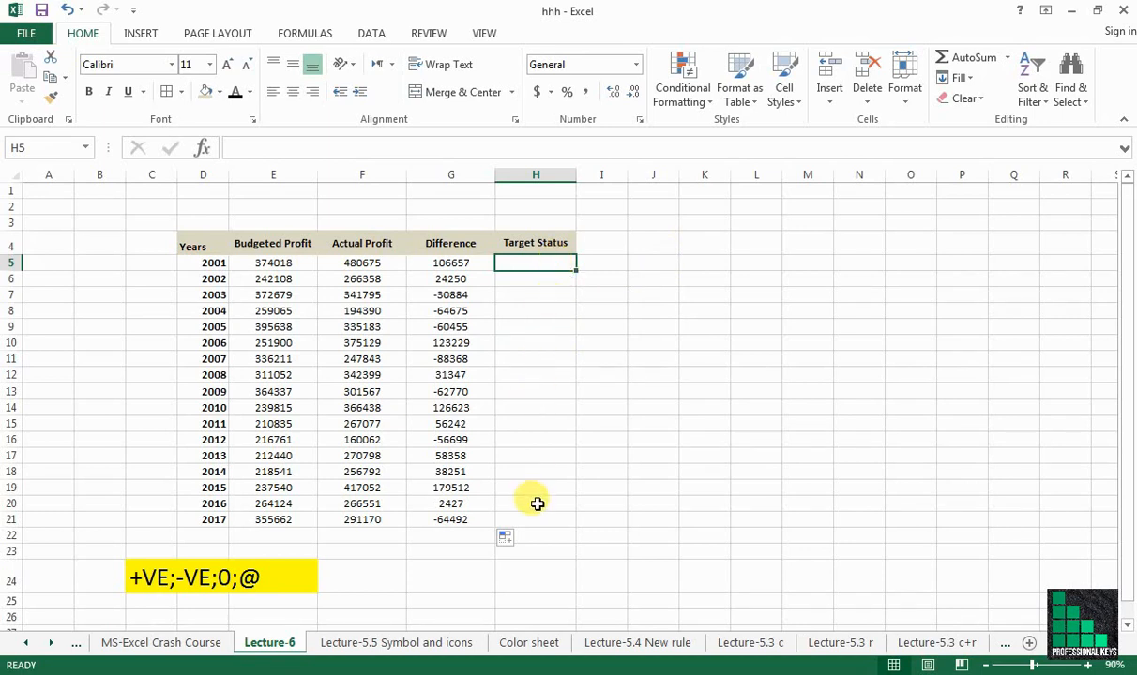
left_click_drag(535, 379, 533, 472)
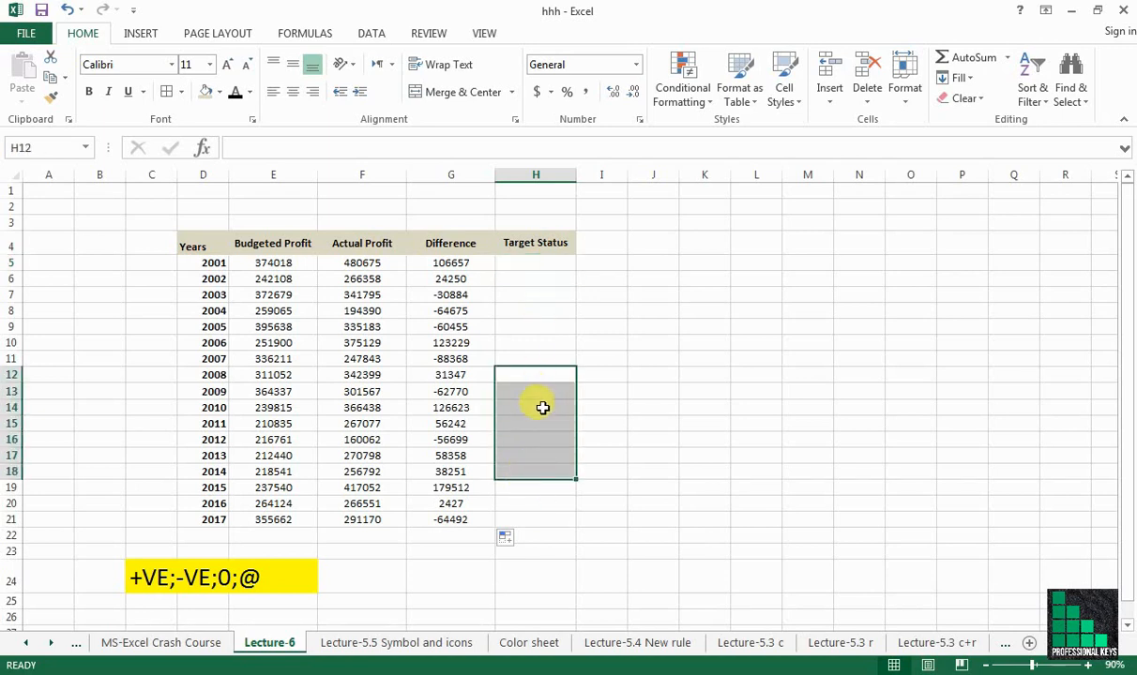
left_click(534, 263)
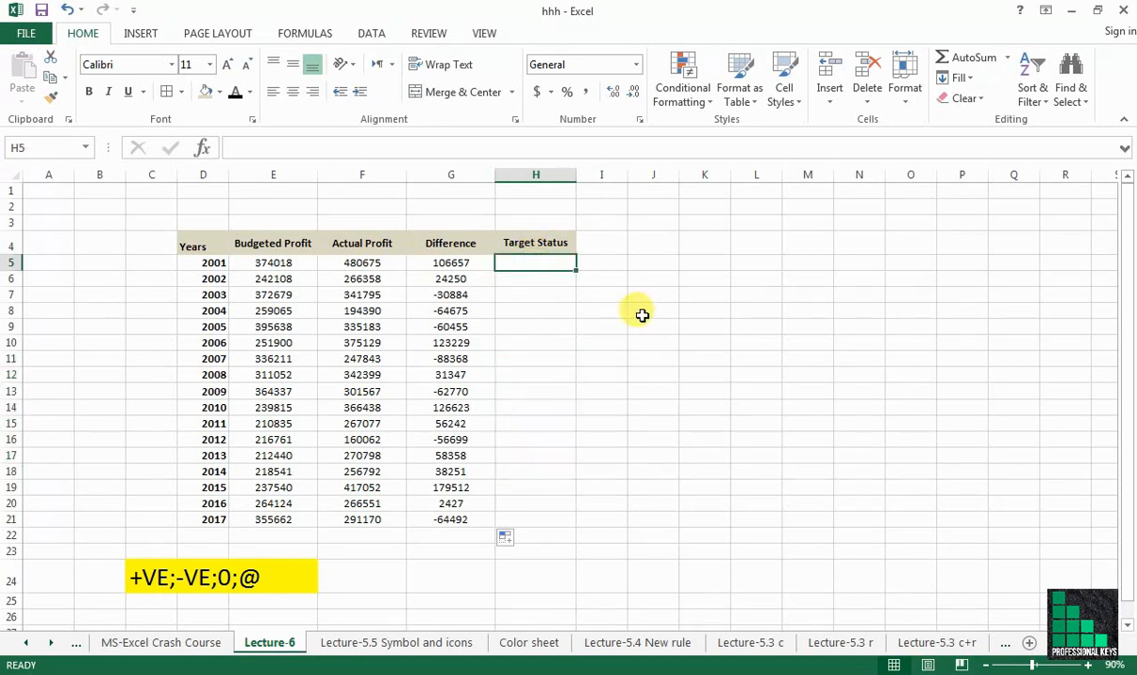
type("=")
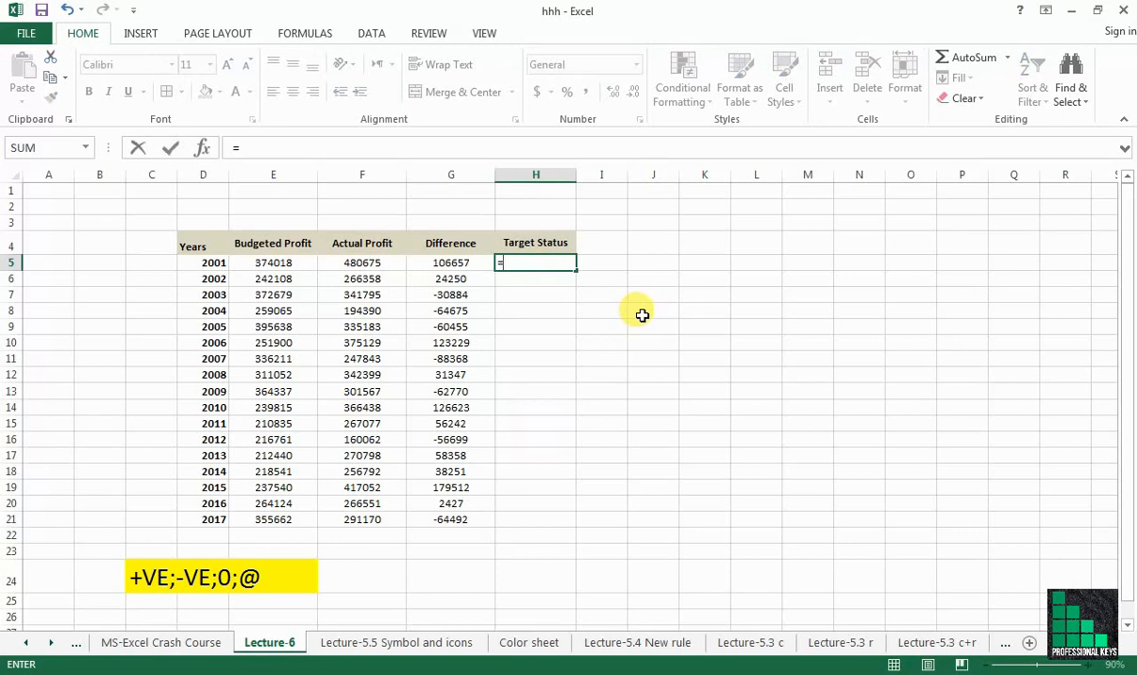
type("IF")
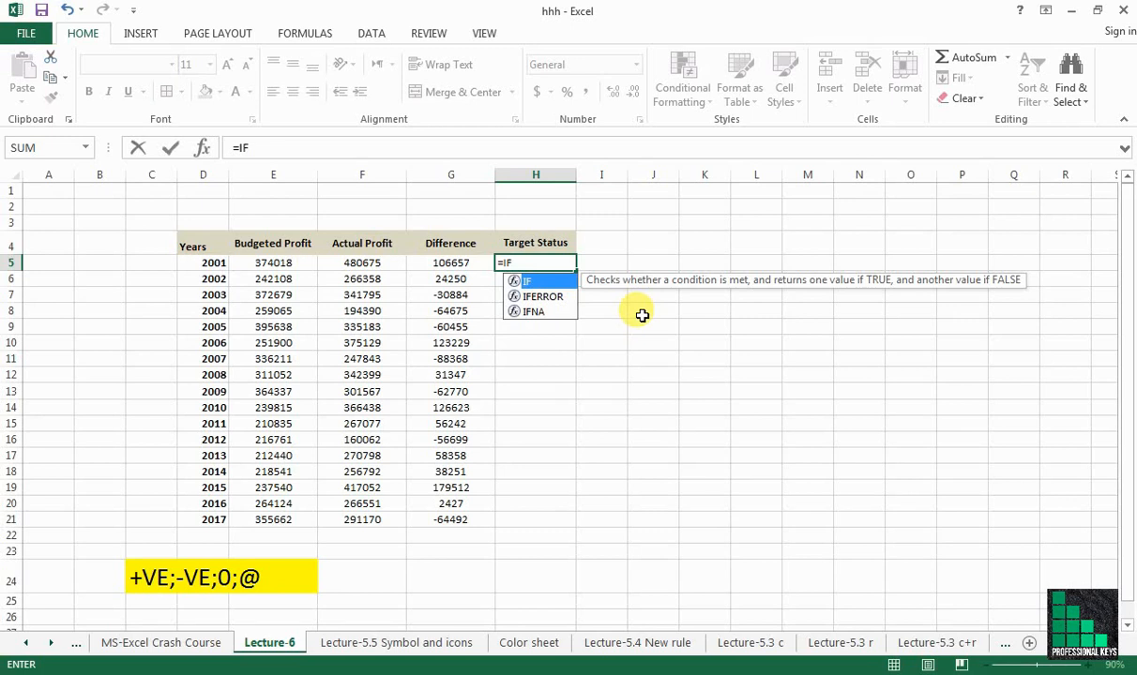
type("(")
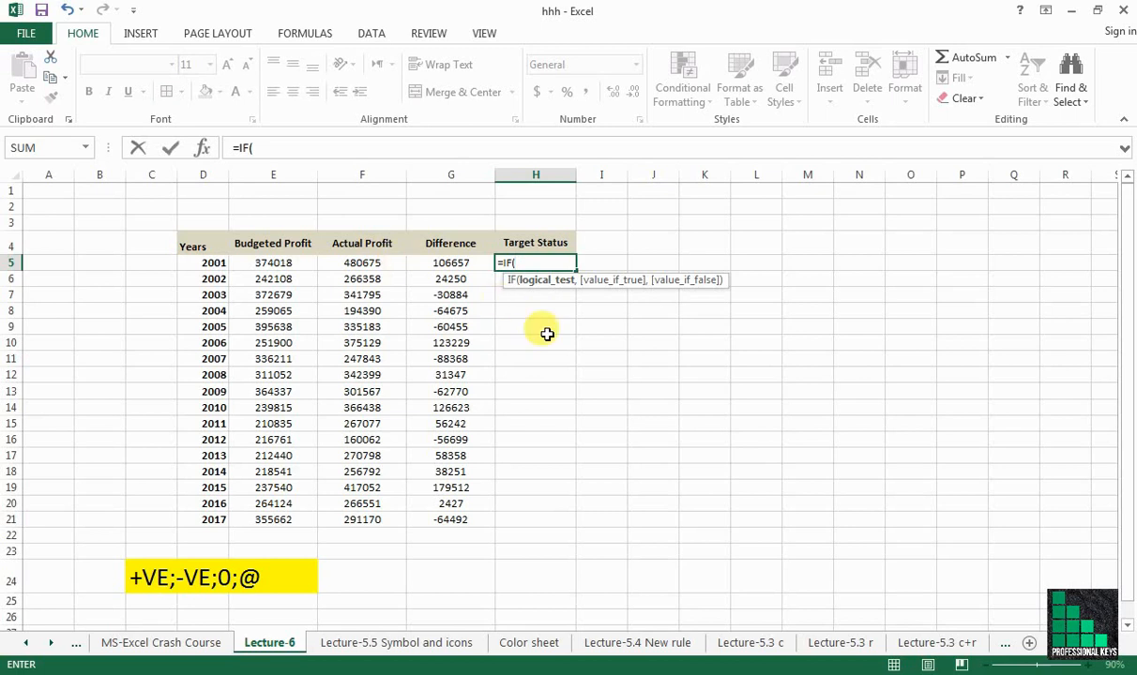
left_click(467, 265)
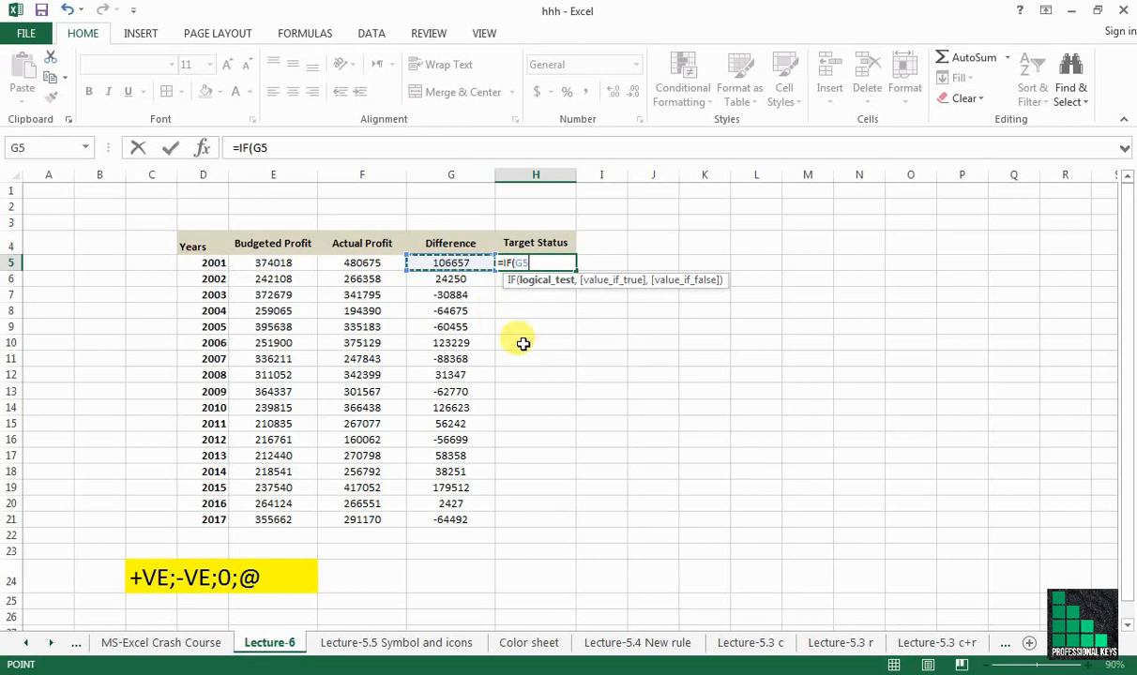
type(">")
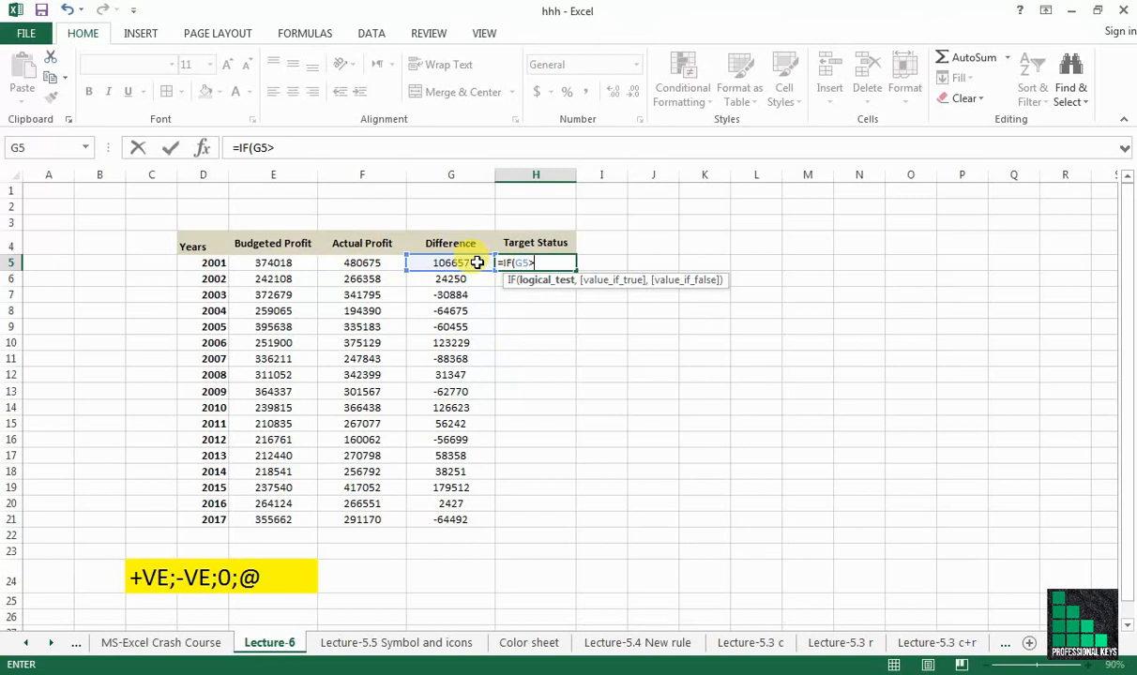
type("0,")
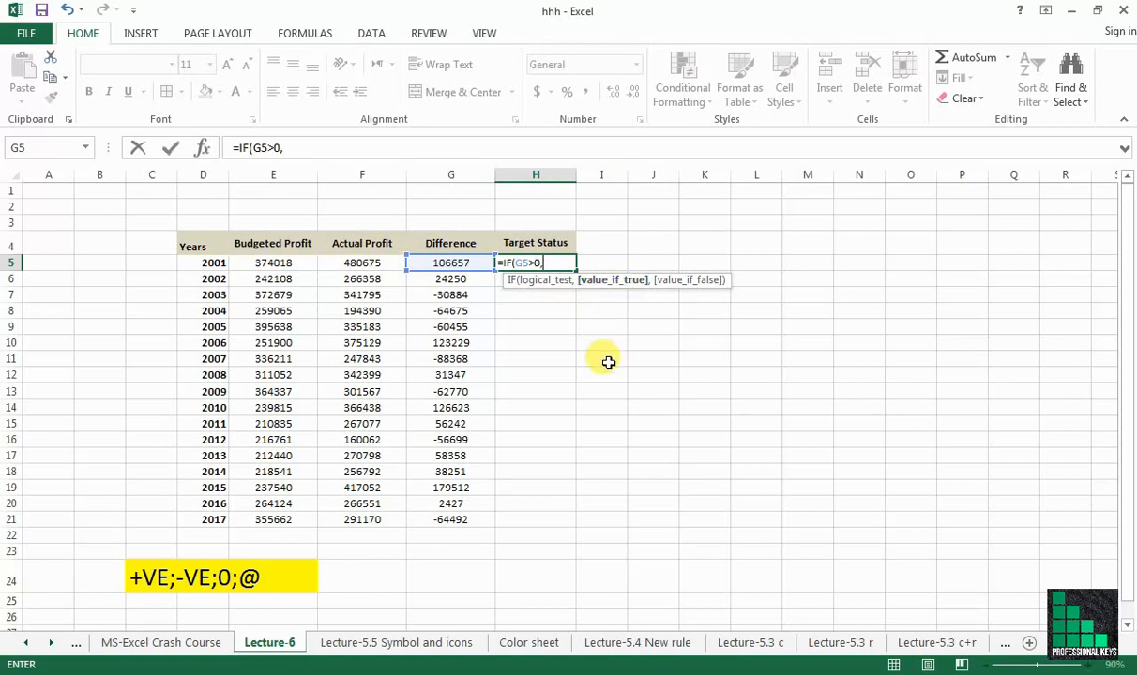
type("1,-1")
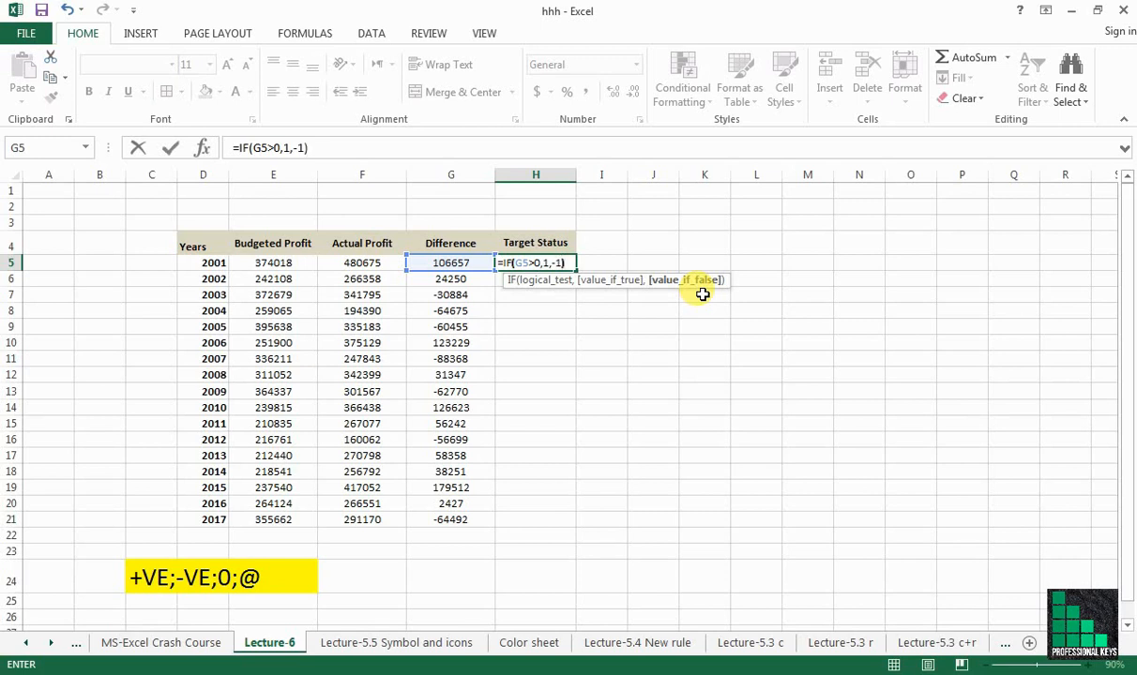
type(")")
key("Return")
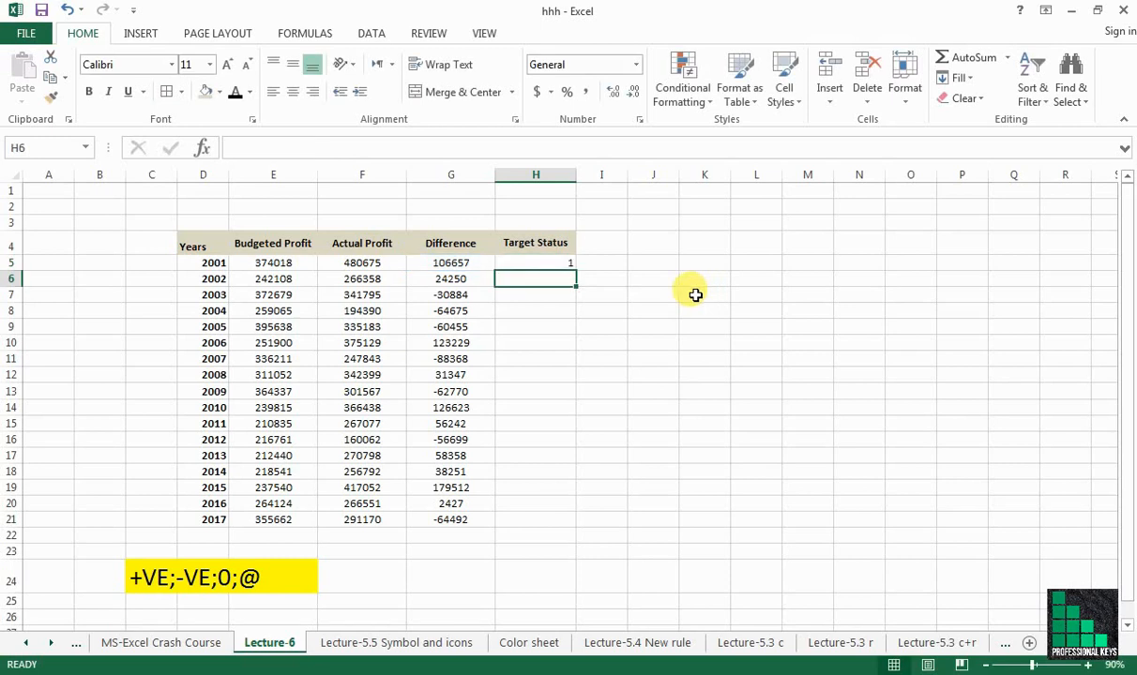
left_click(464, 262)
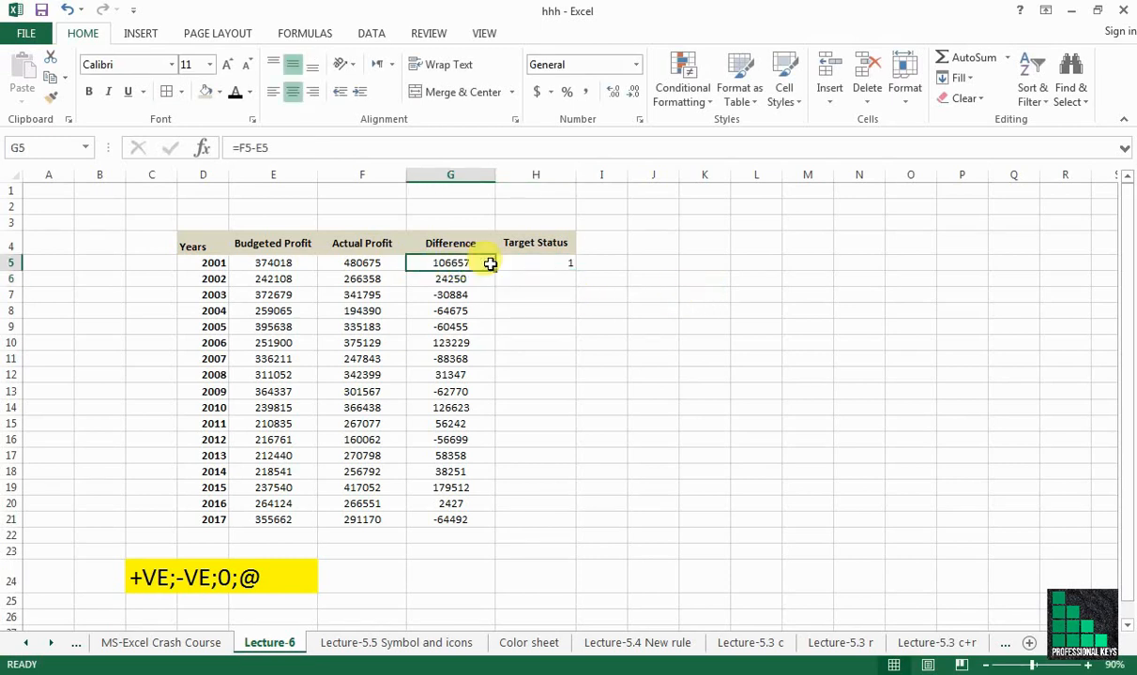
- Fill the target status formula in H5 down to H21 and check the 2003 row's status against its difference
left_click(574, 262)
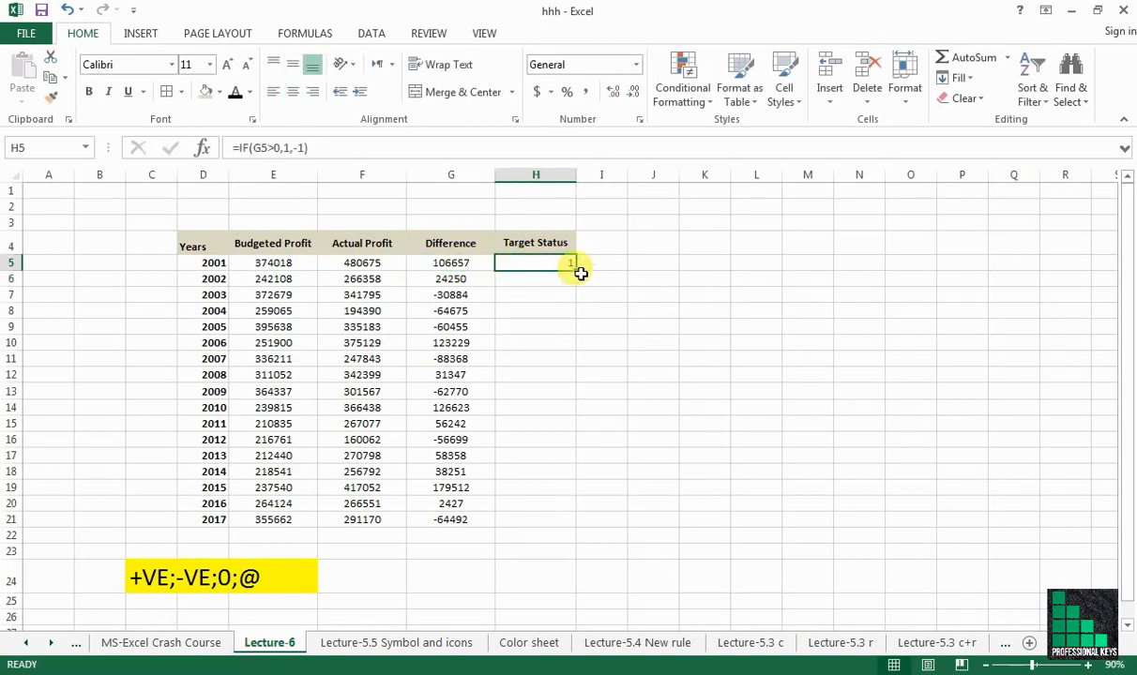
left_click_drag(575, 271, 557, 528)
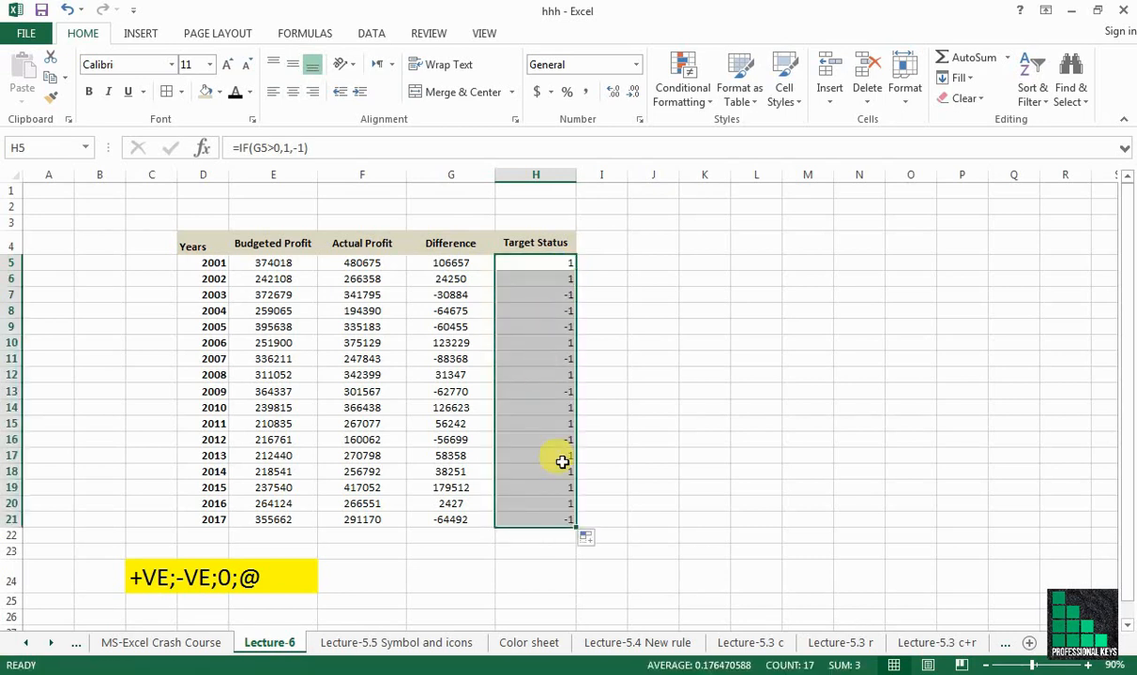
left_click(558, 292)
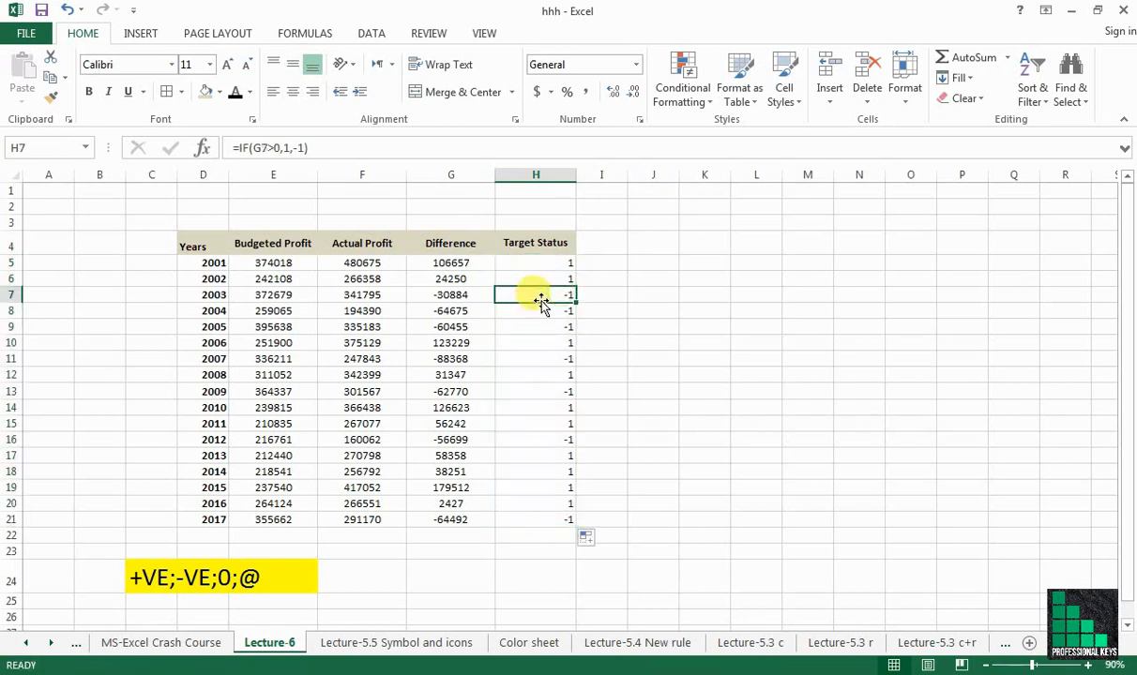
left_click(460, 295)
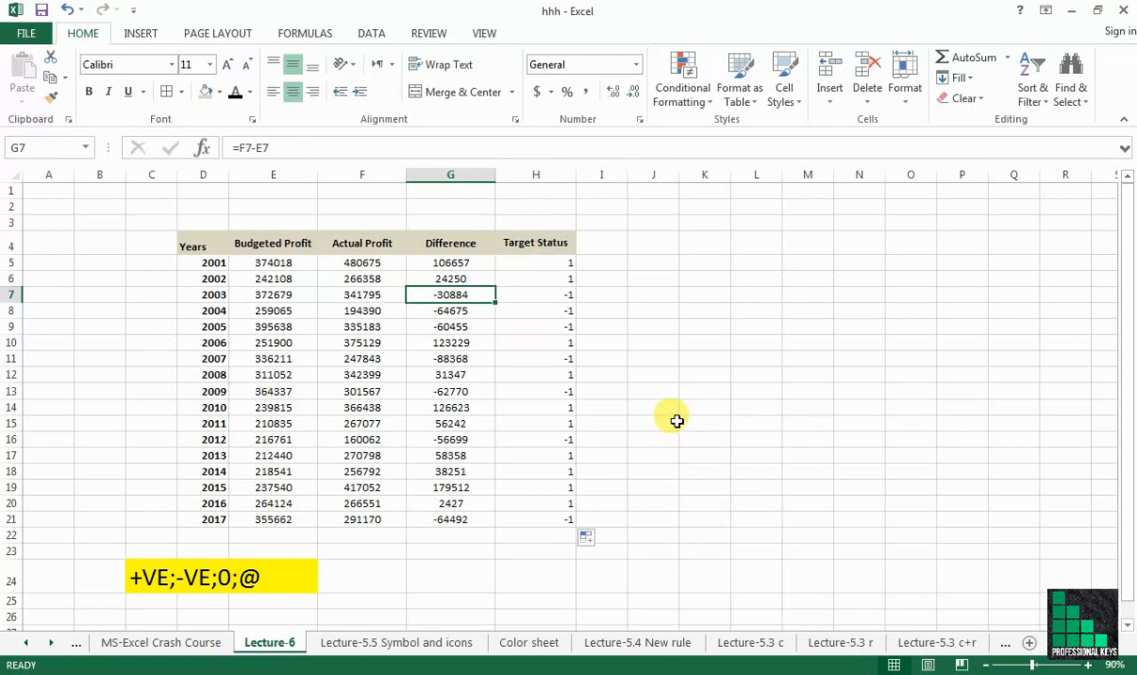
- Center the contents of the whole Target Status column H horizontally
left_click(557, 172)
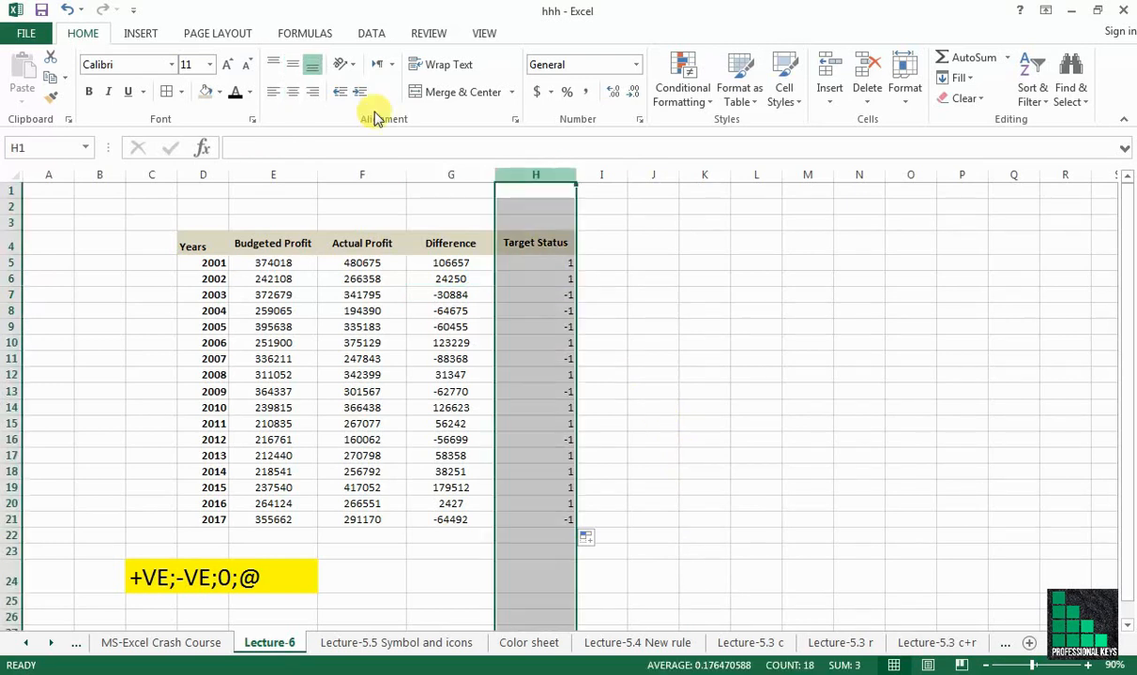
left_click(293, 91)
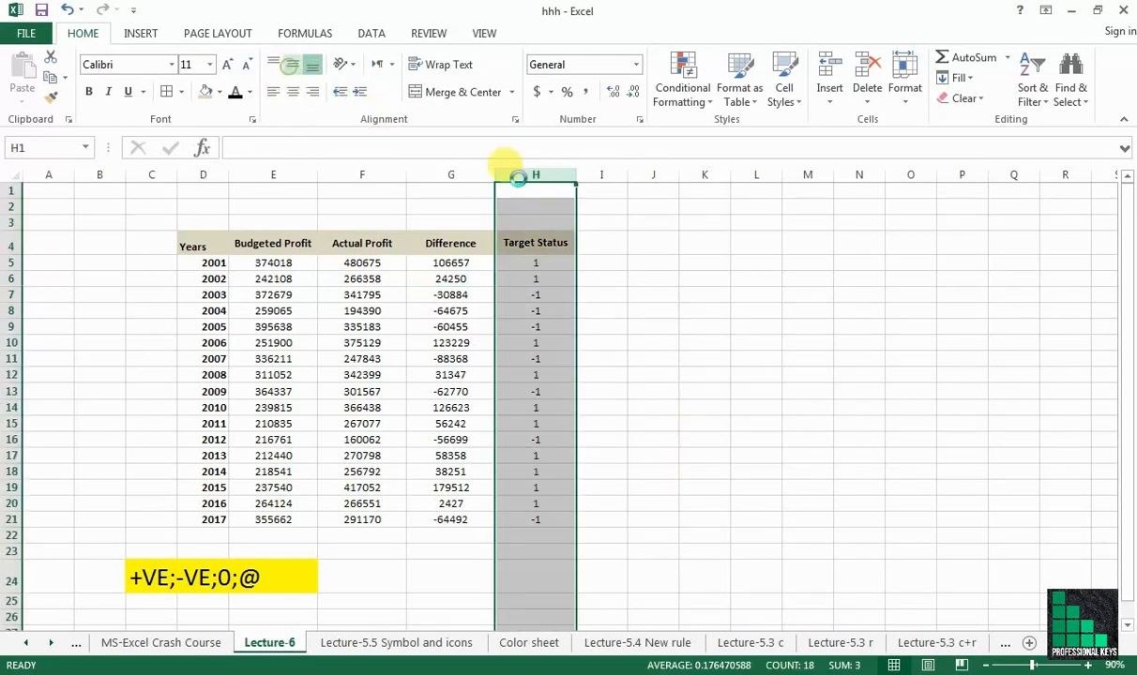
left_click(755, 389)
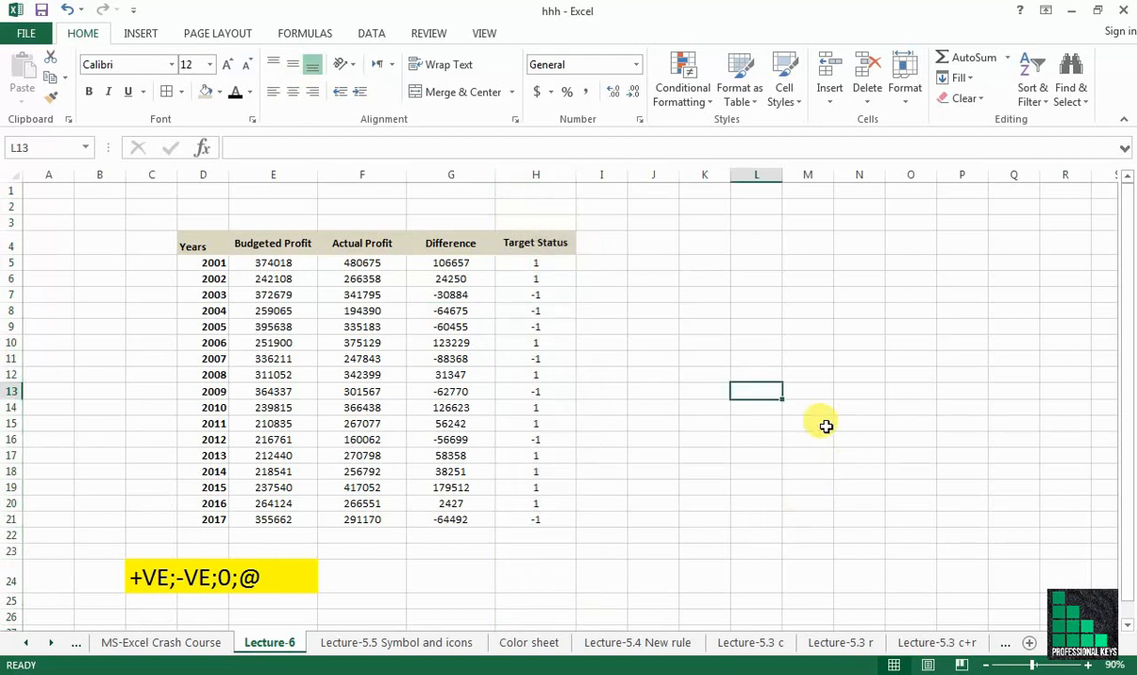
- Open the symbol picker for cell L13 and choose the Arial font with Unicode (hex) character codes
left_click(136, 34)
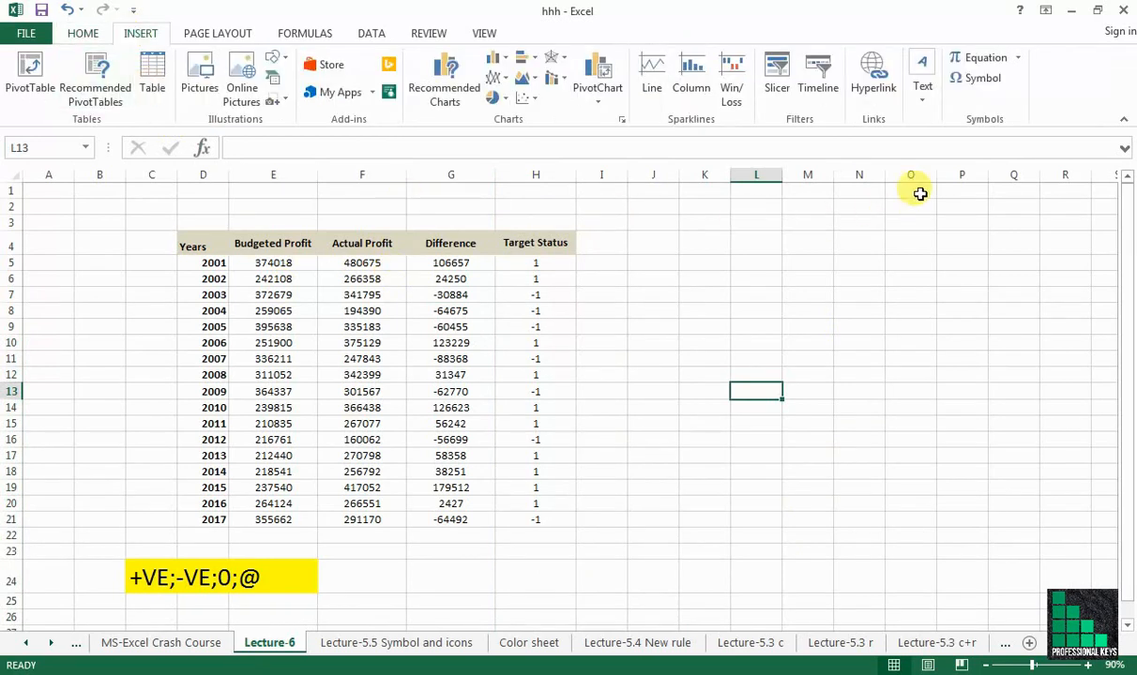
left_click(984, 81)
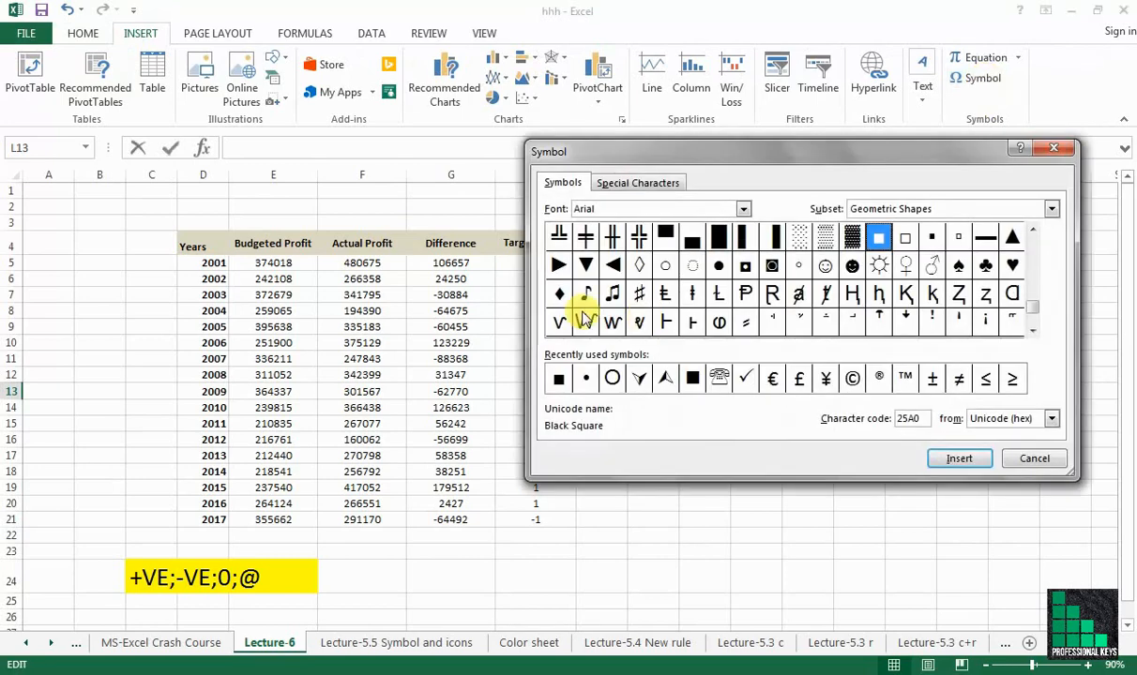
left_click(743, 210)
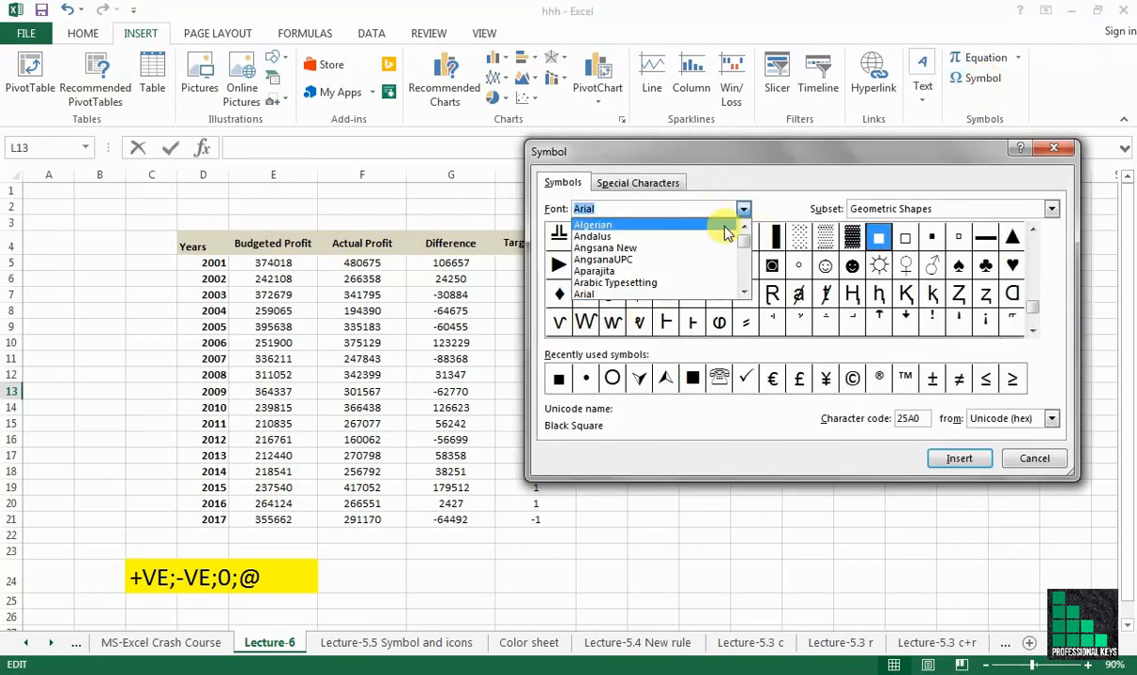
left_click(671, 294)
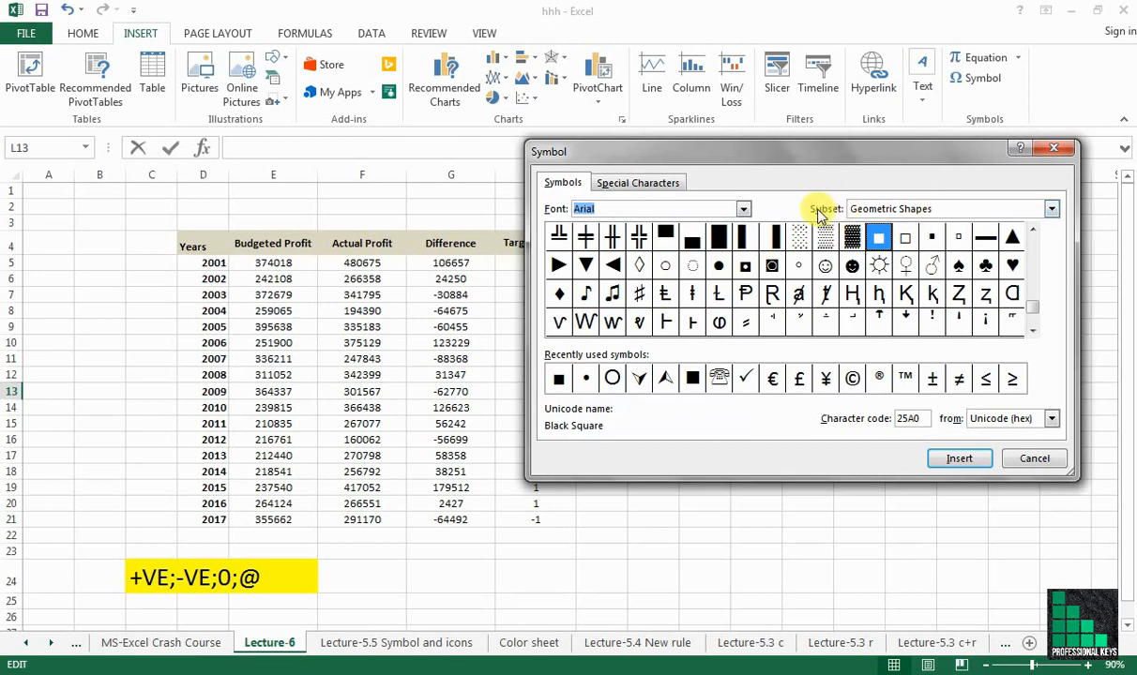
left_click(1052, 419)
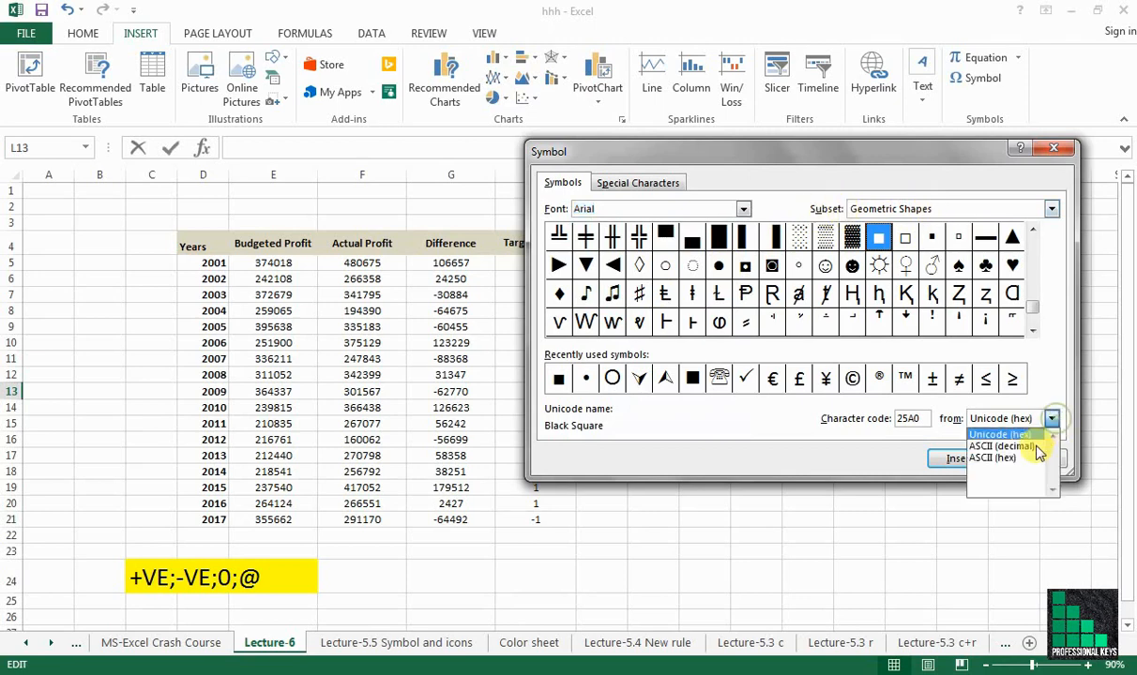
left_click(1028, 459)
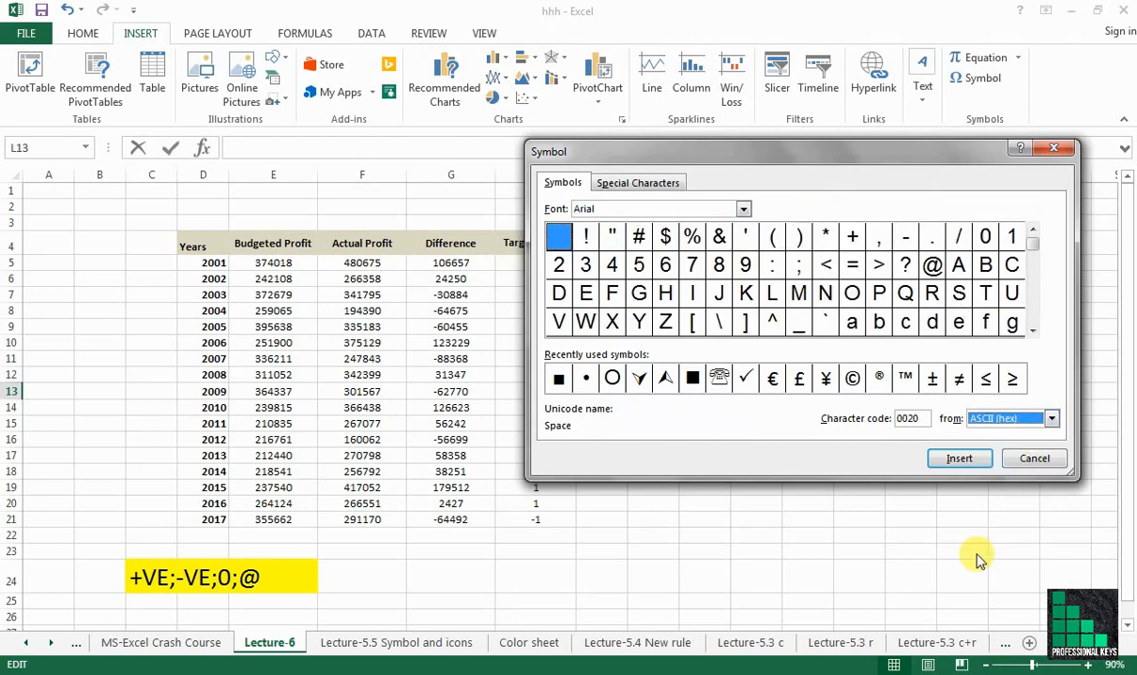
left_click(1054, 422)
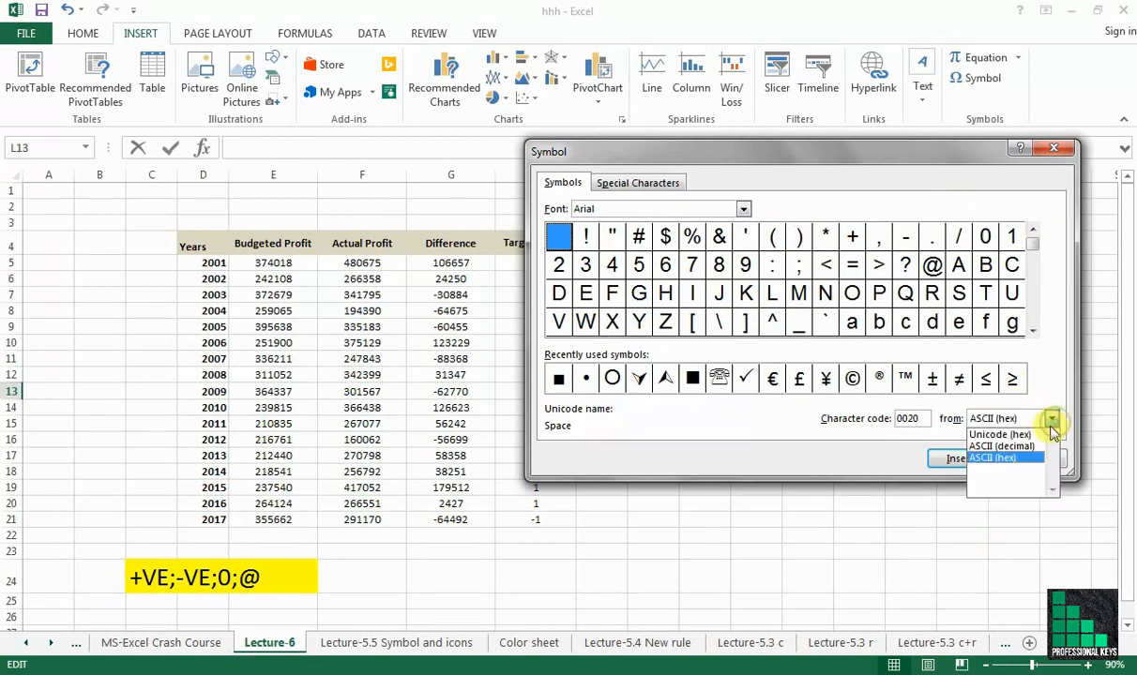
left_click(1032, 436)
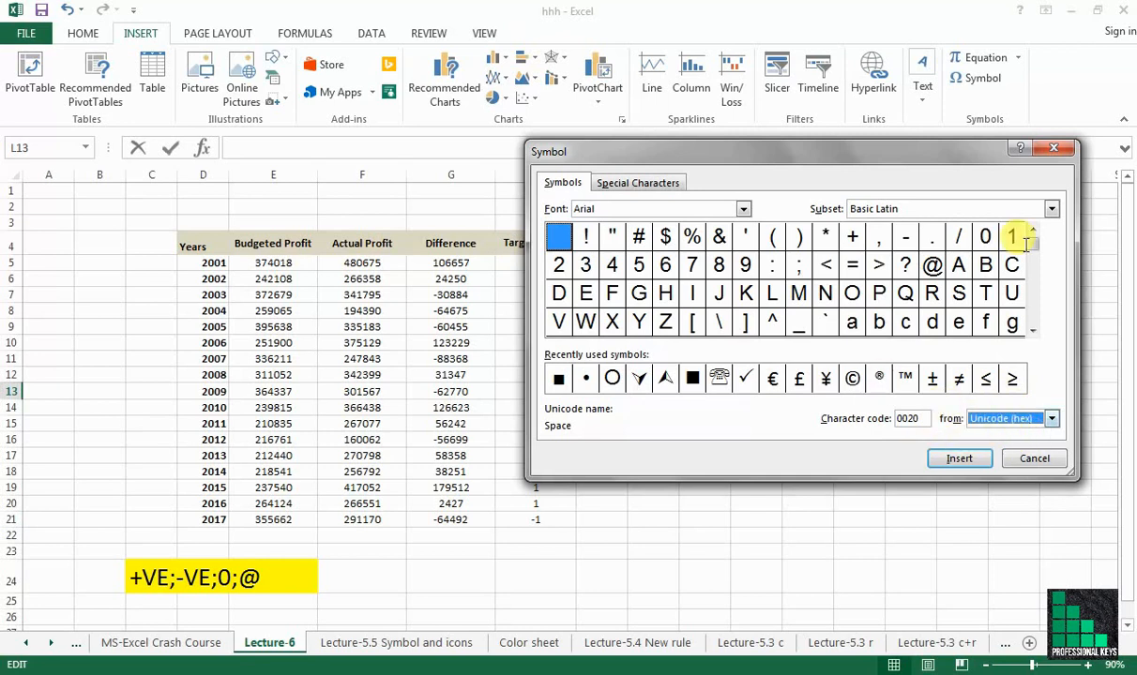
- Set the symbol subset to Geometric Shapes
left_click(1053, 211)
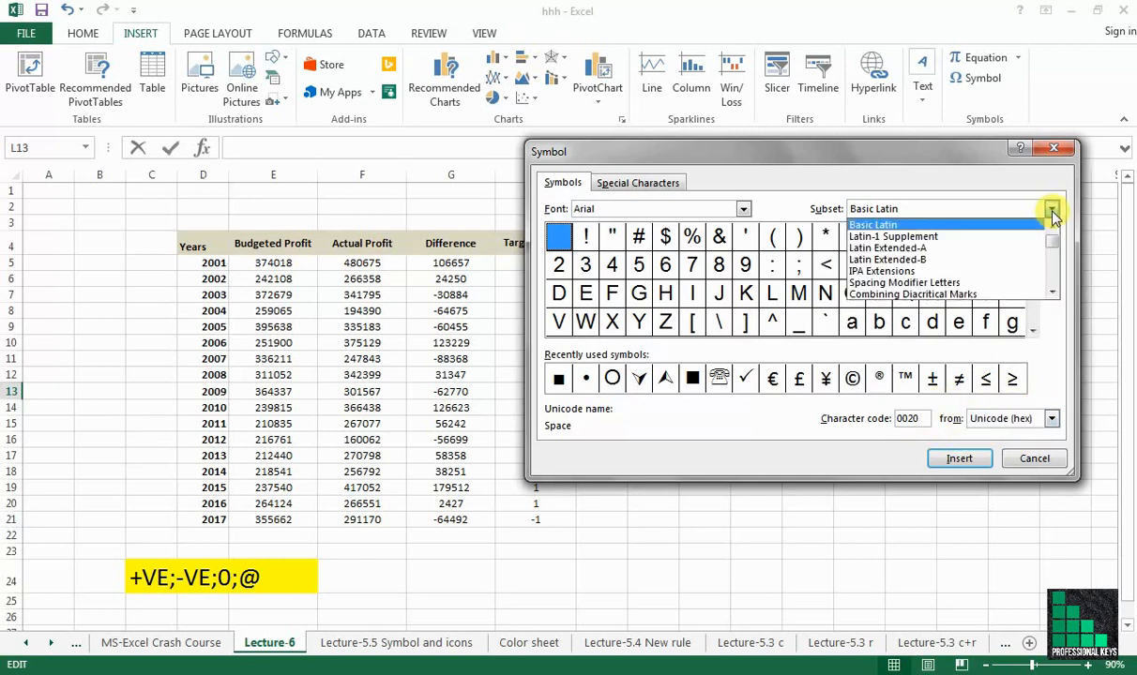
scroll(1029, 254, "down", 3)
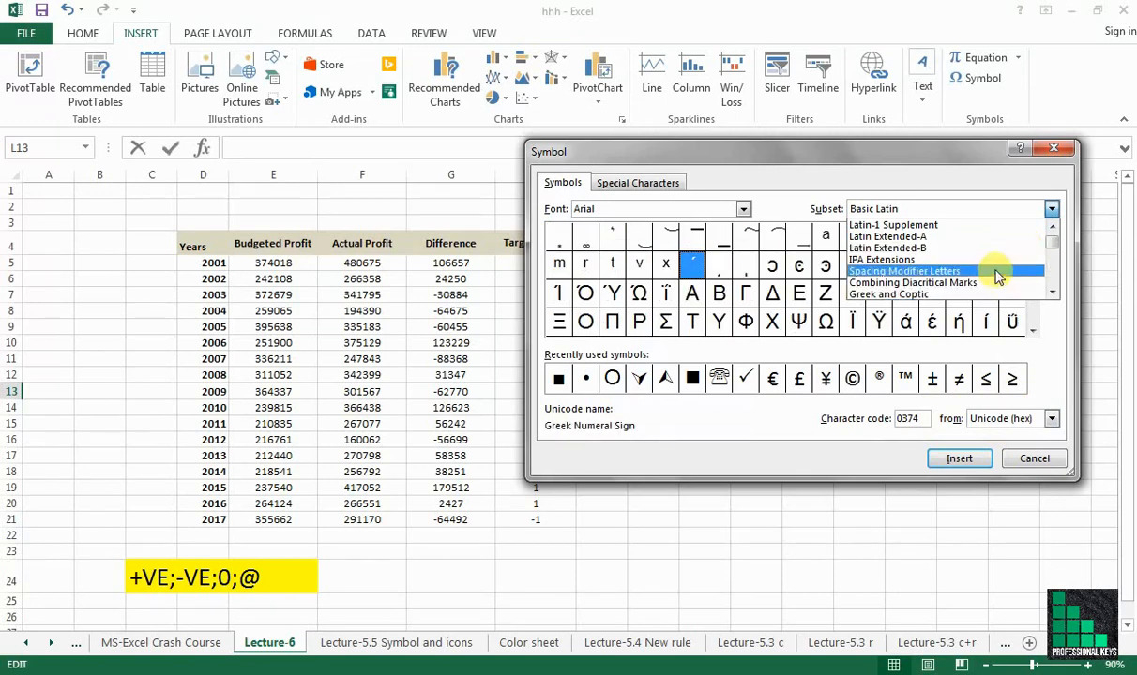
scroll(988, 289, "down", 4)
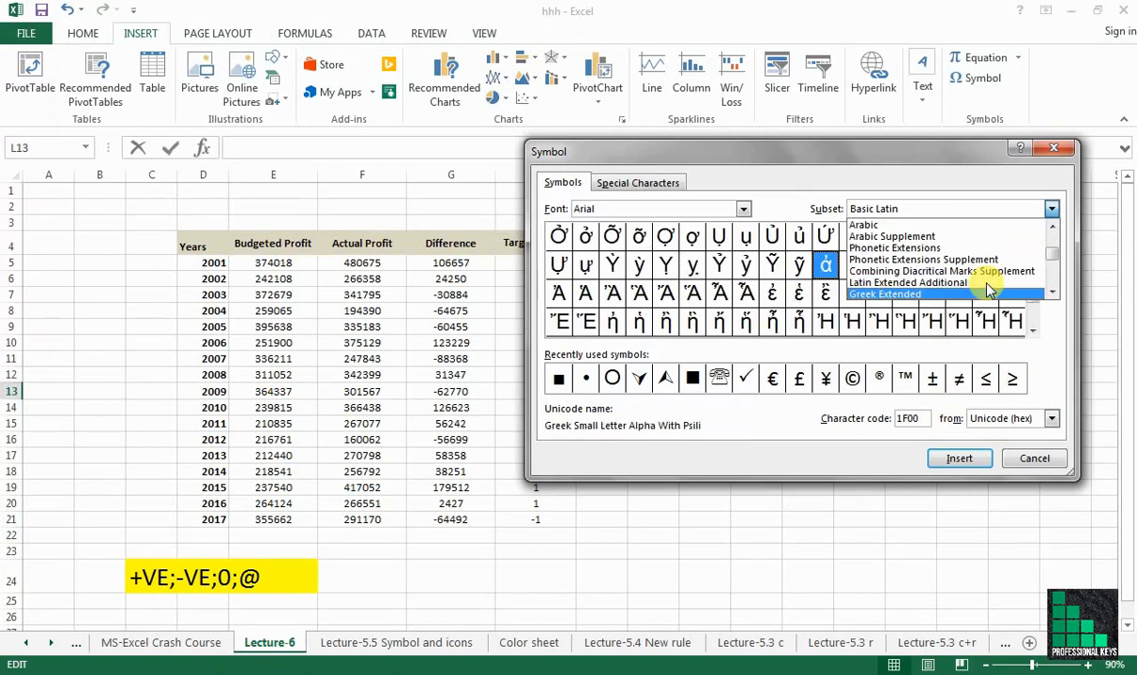
scroll(988, 290, "down", 1)
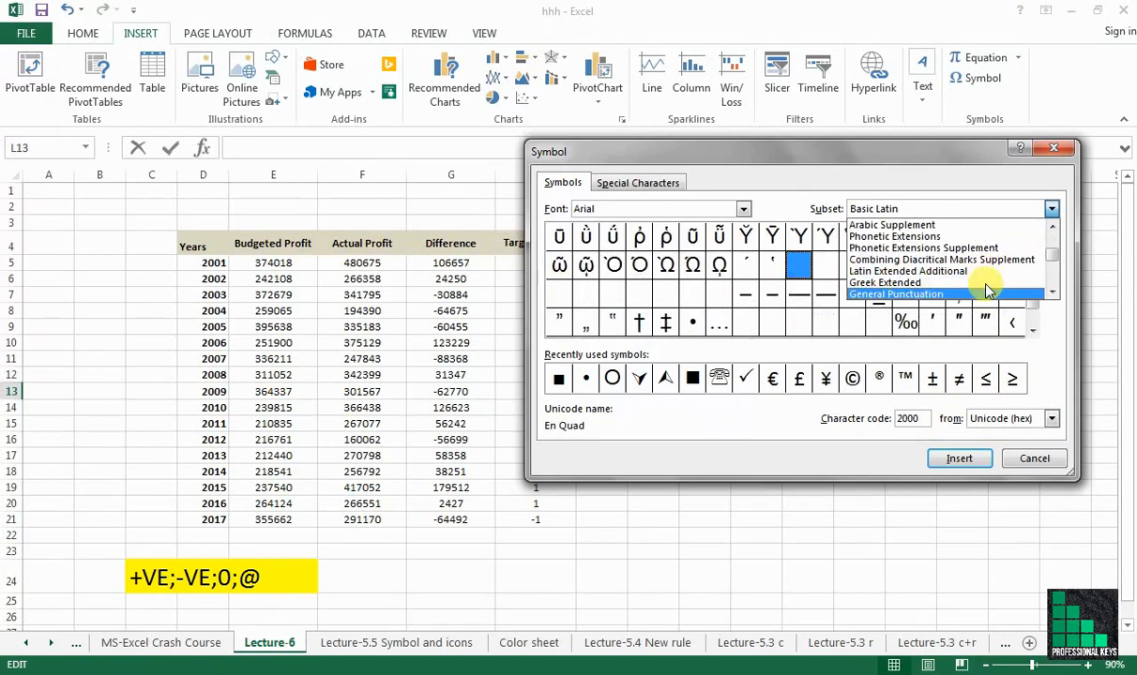
scroll(989, 290, "down", 10)
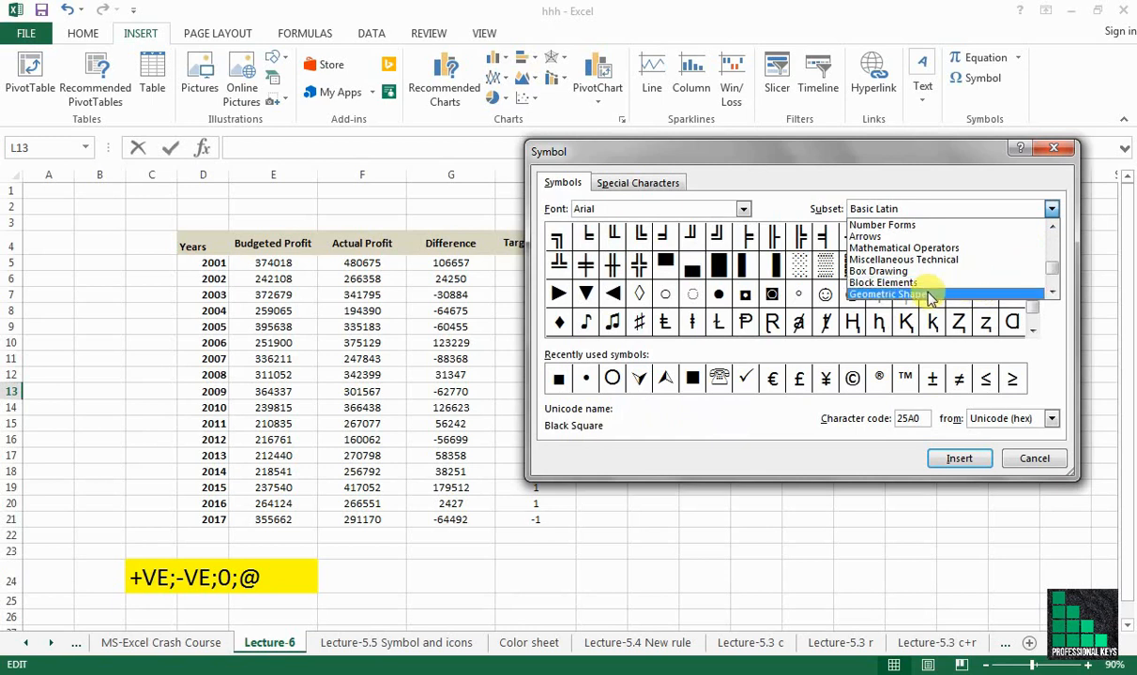
left_click(985, 293)
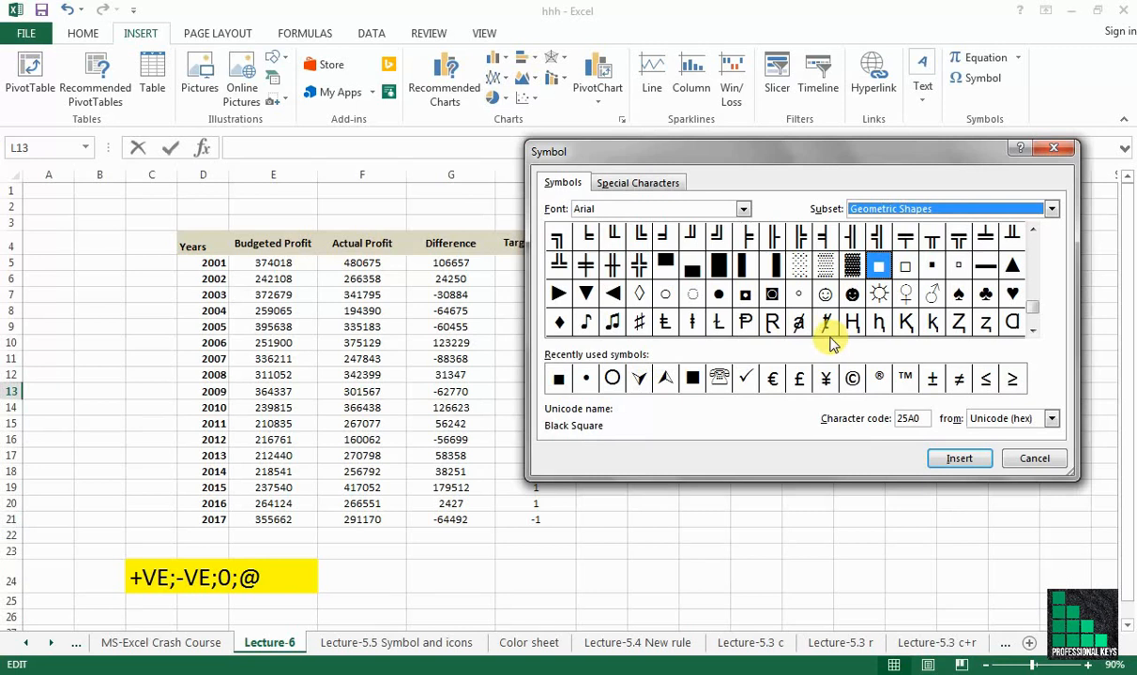
- Insert the Black Square symbol (25A0) into cell L13 and copy the character from inside the cell
left_click(879, 270)
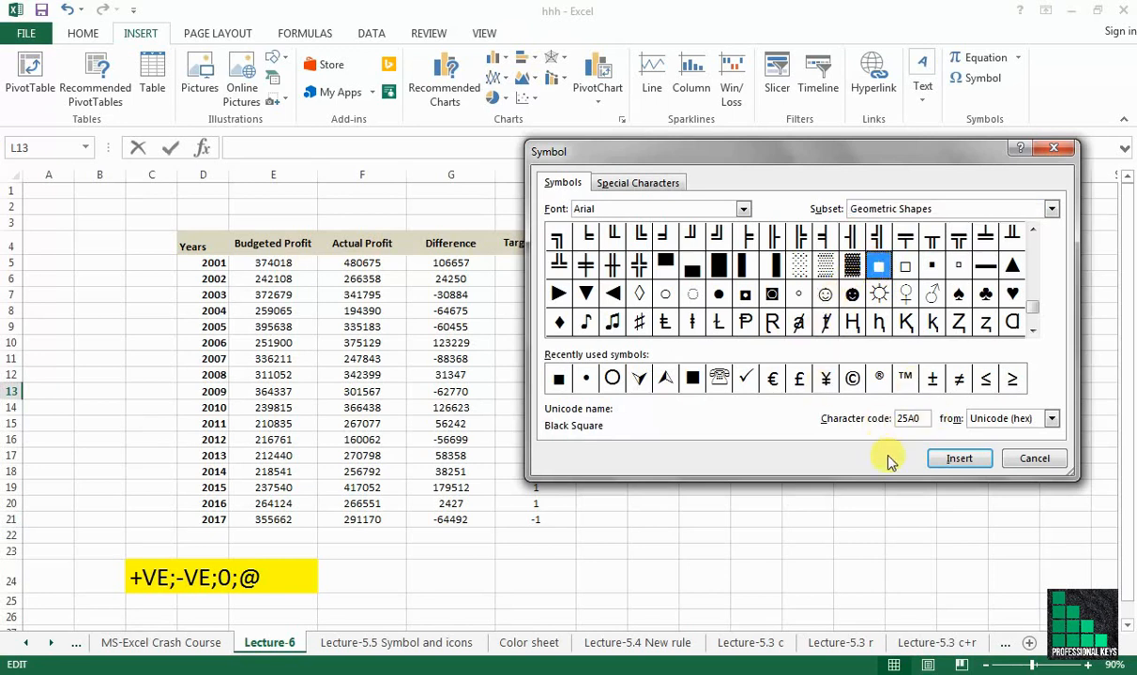
left_click(956, 459)
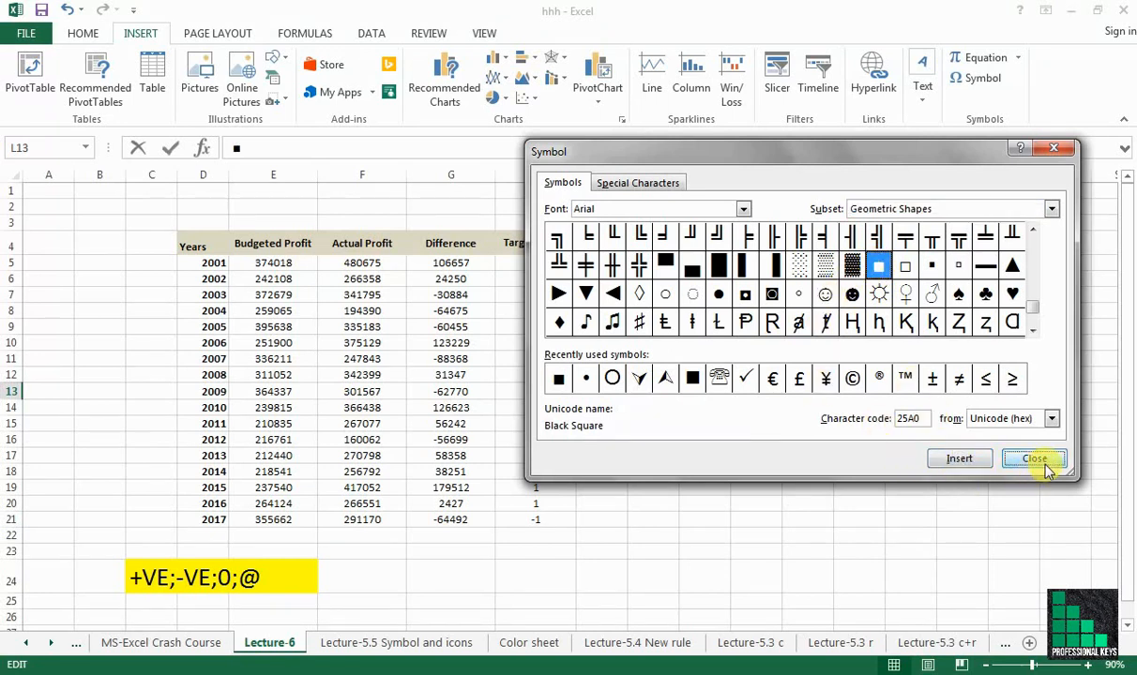
left_click(1032, 458)
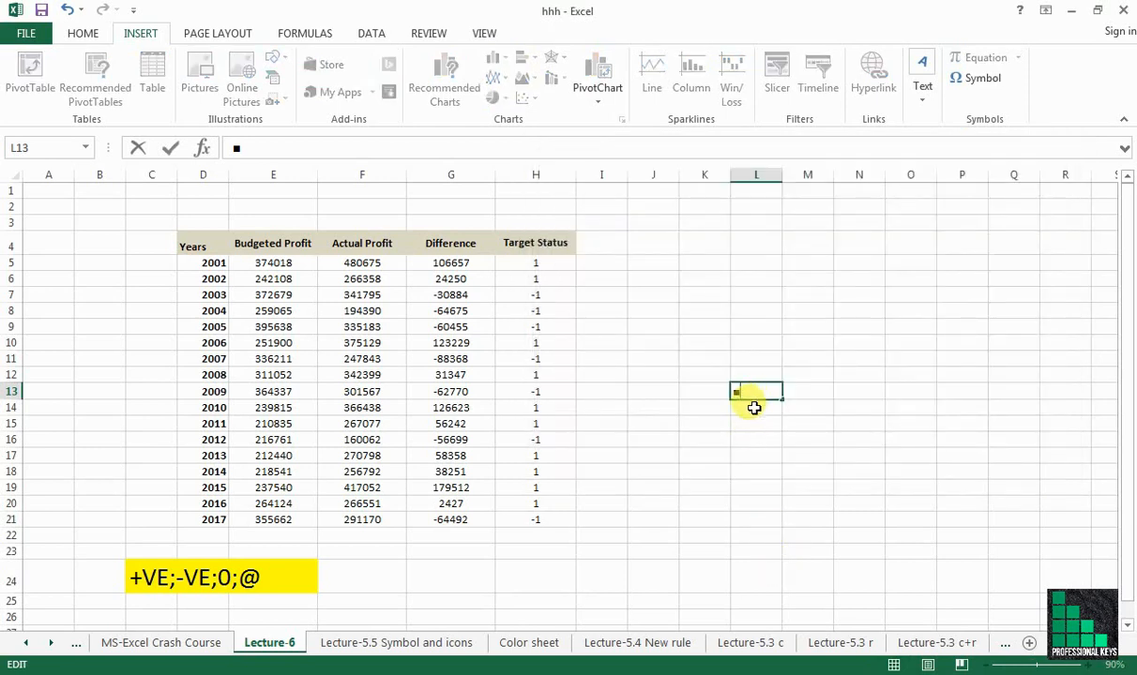
key("Return")
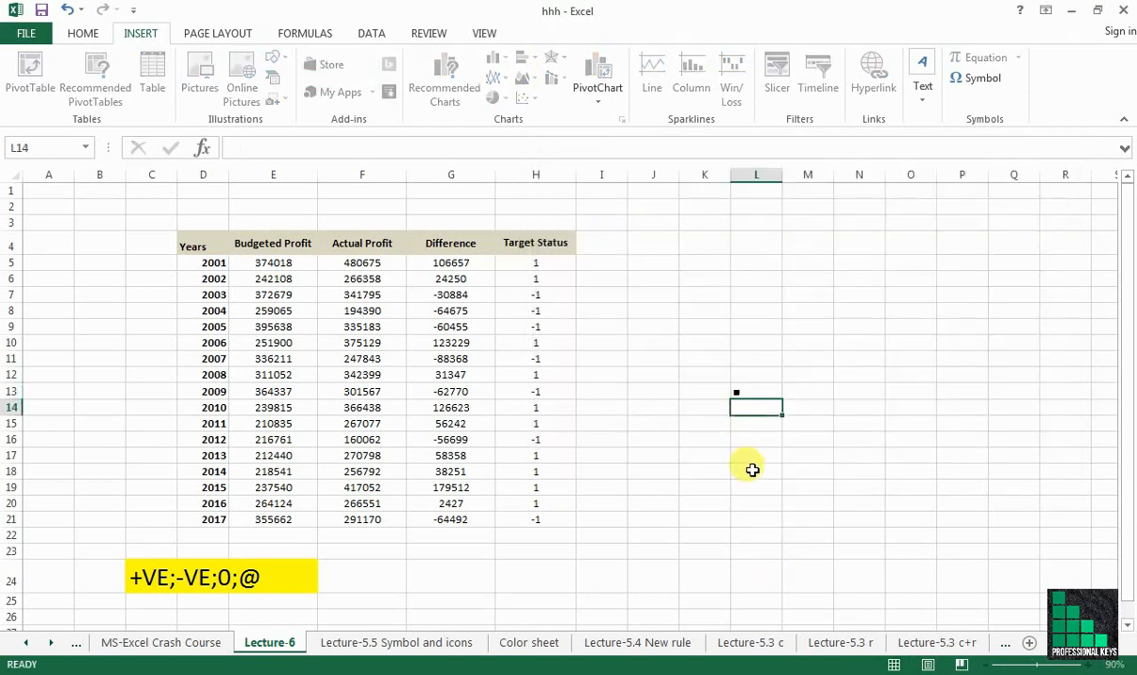
left_click(757, 393)
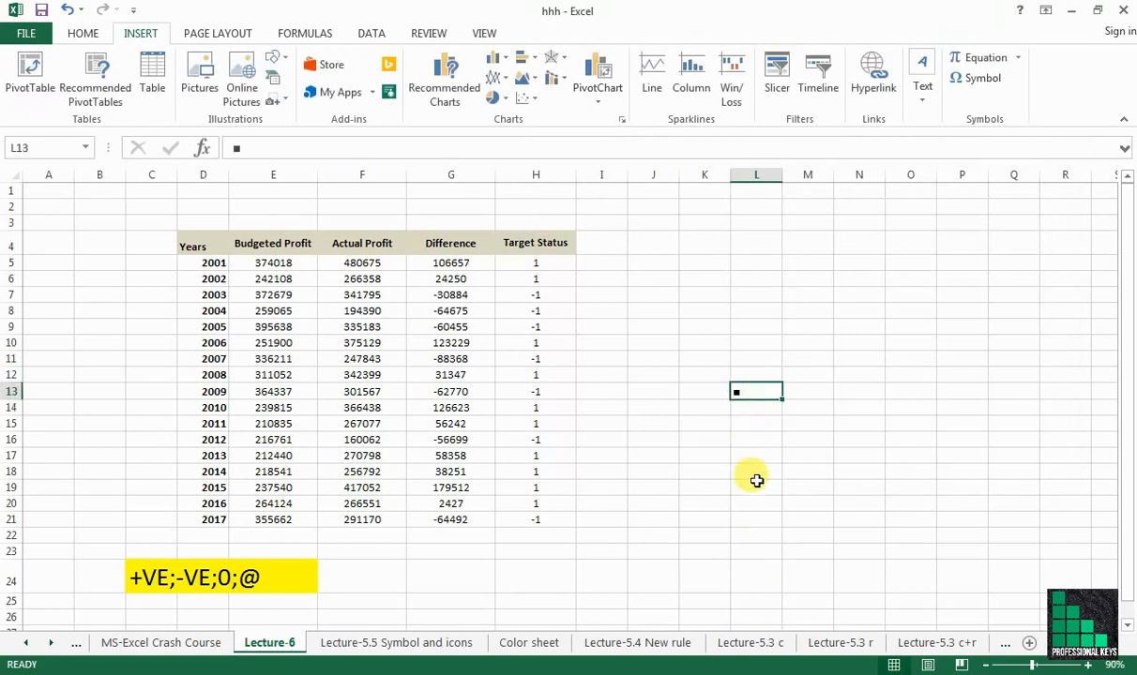
double_click(751, 391)
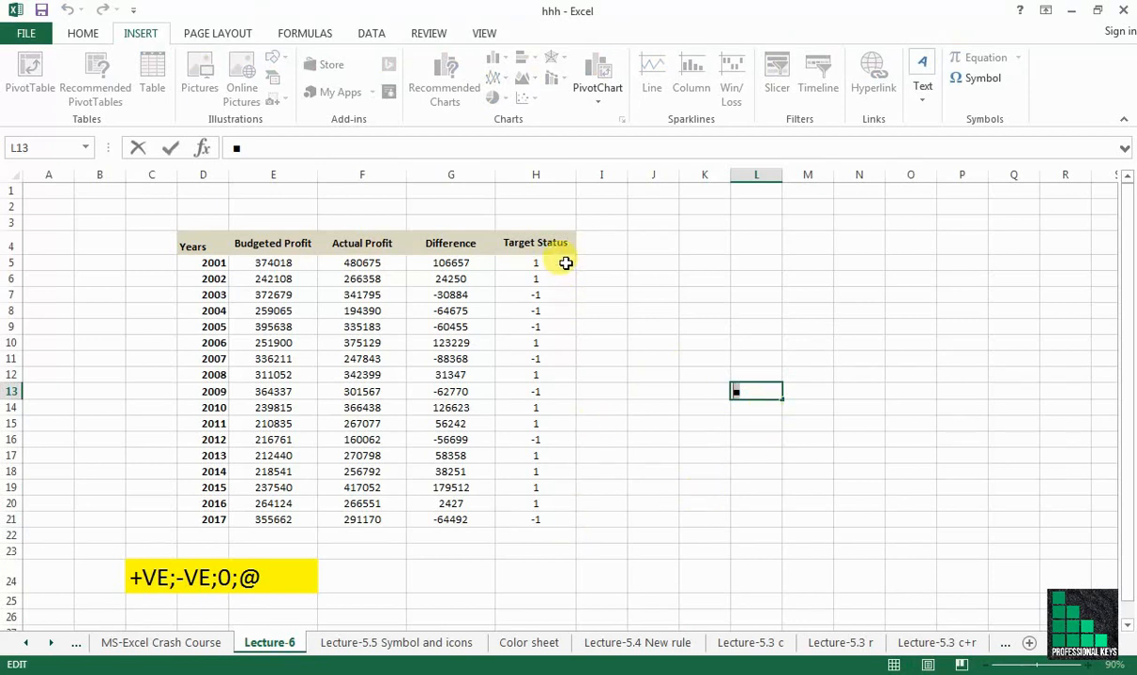
- Open the cell formatting options for the Target Status values in H5:H21 and choose the Custom number category
left_click_drag(563, 261, 542, 527)
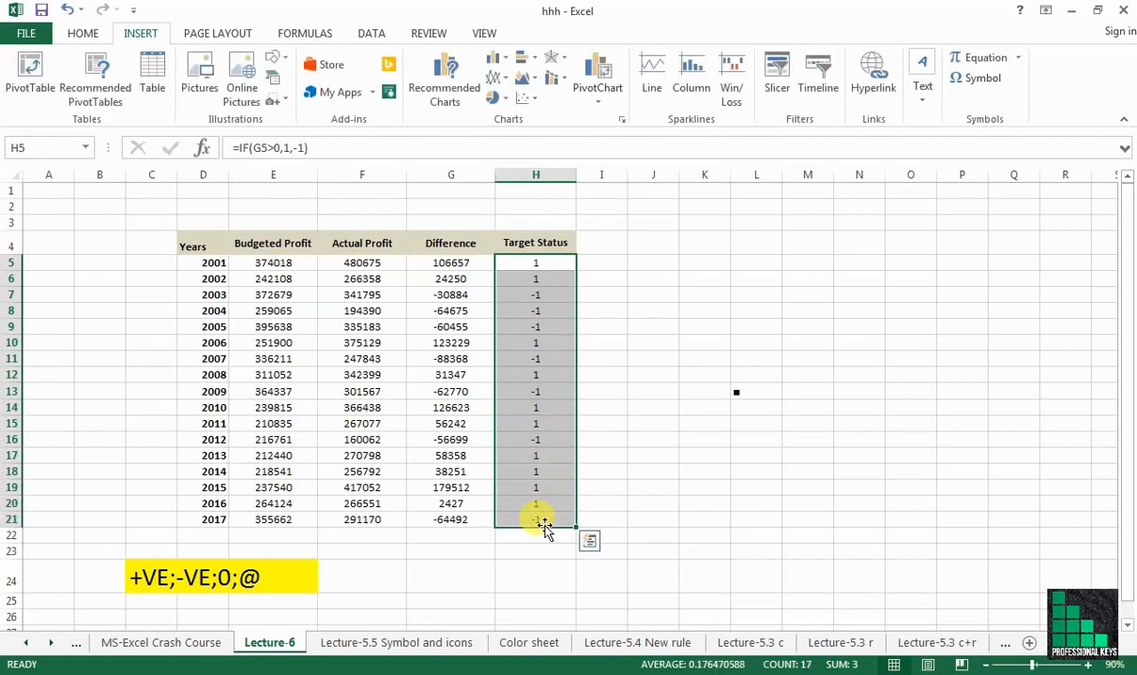
right_click(542, 424)
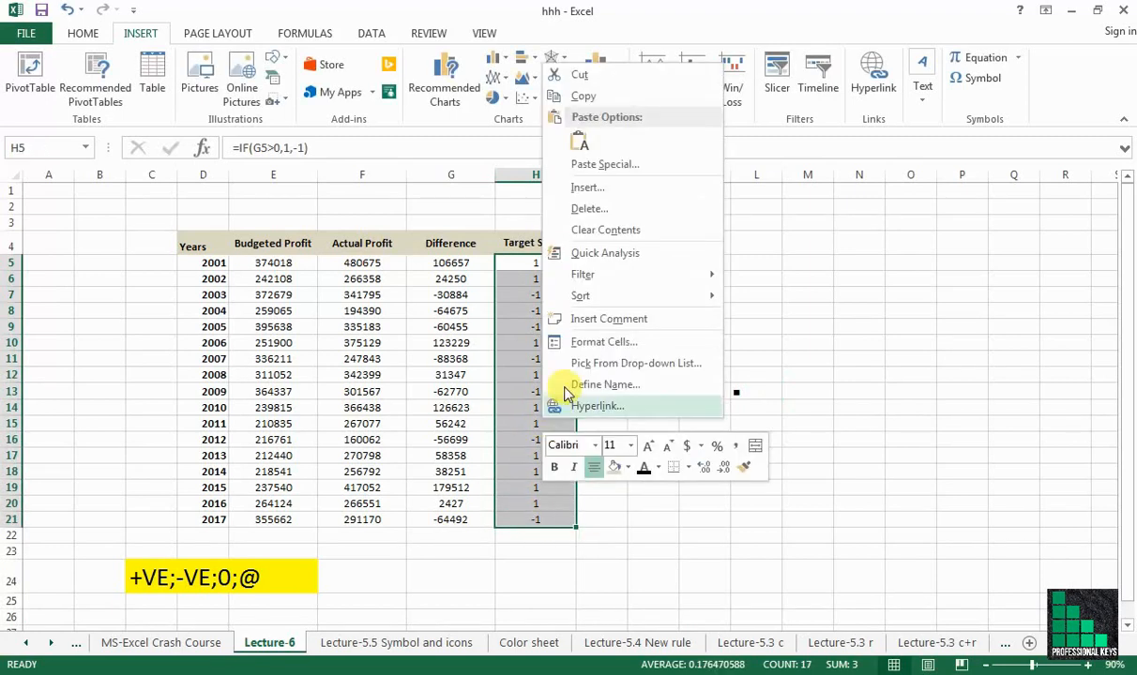
left_click(659, 342)
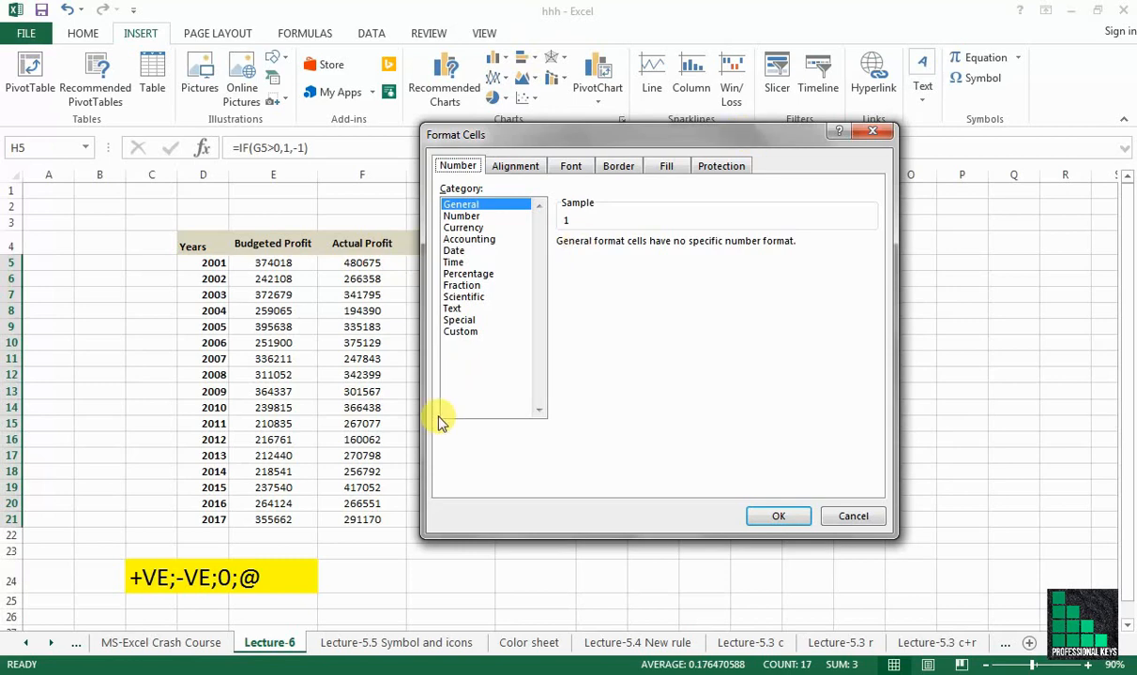
left_click(460, 332)
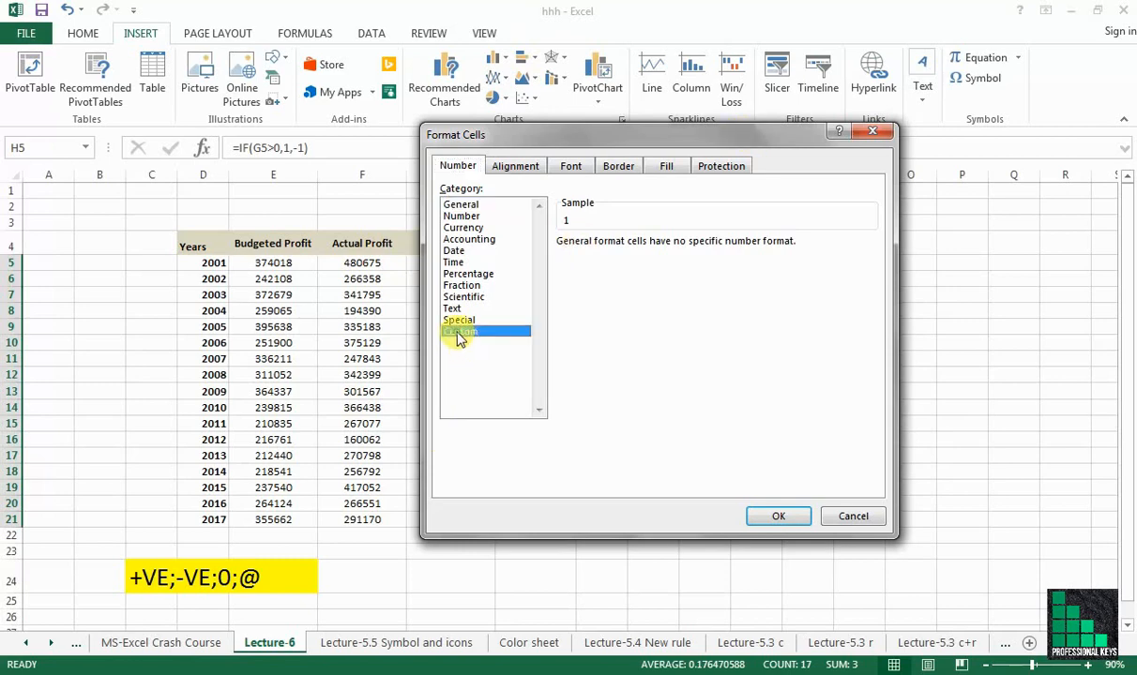
left_click_drag(705, 142, 888, 150)
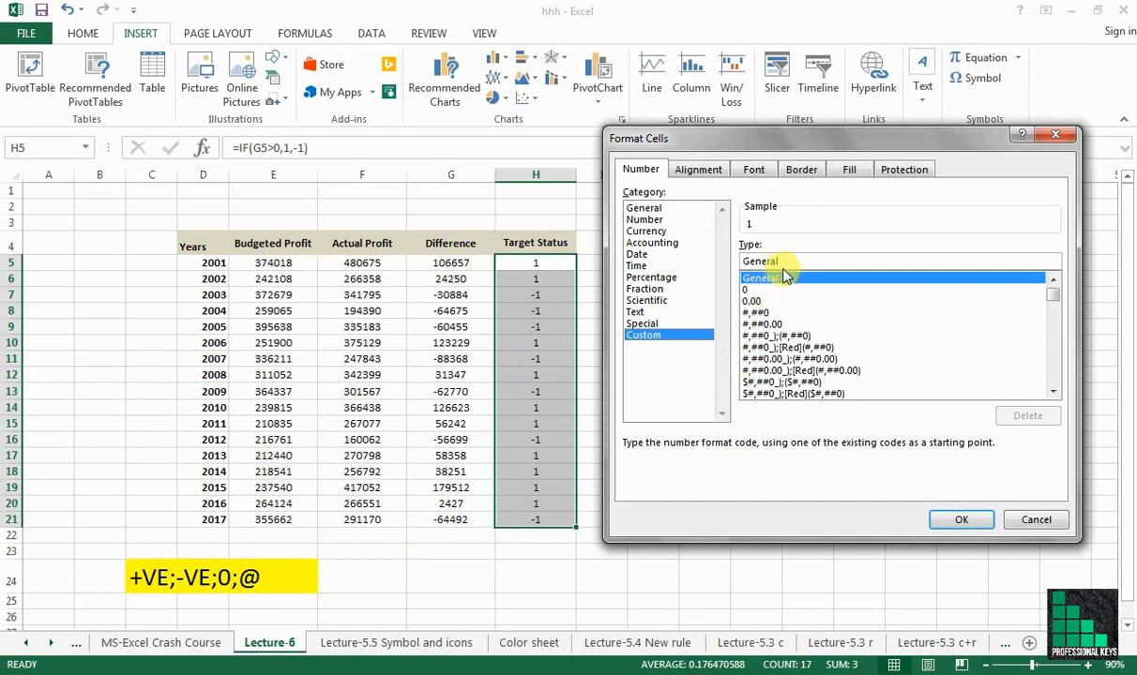
- Replace the General format code with [GREEN]■;[RED]■ and apply it to the Target Status values
left_click_drag(778, 262, 744, 261)
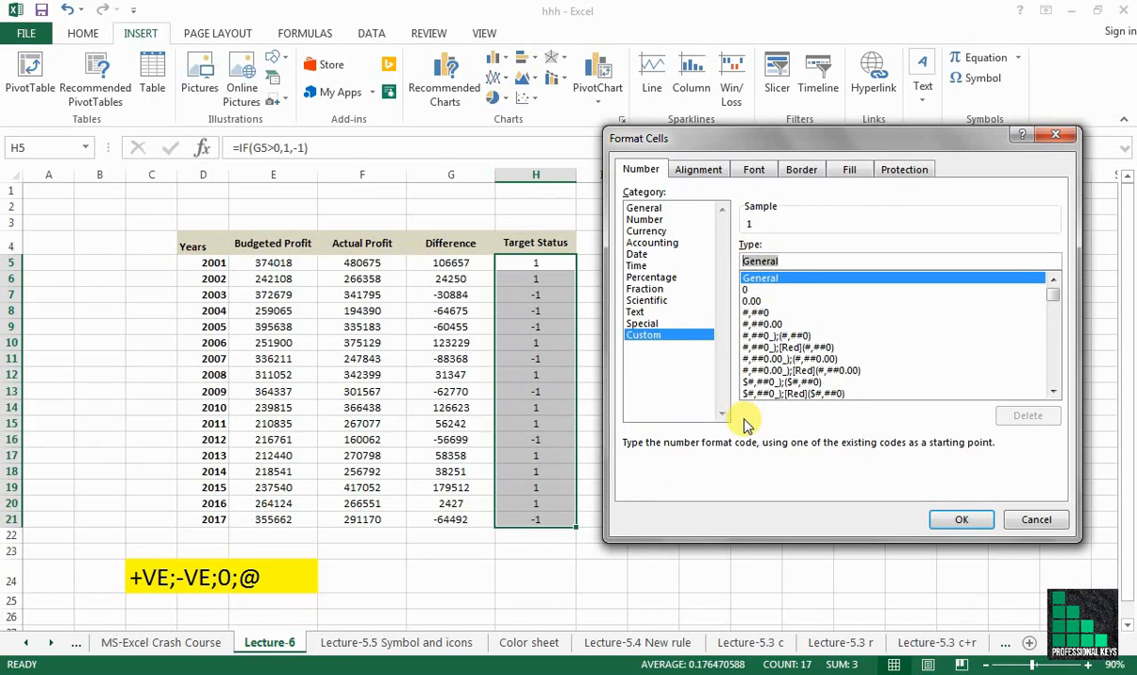
key("Delete")
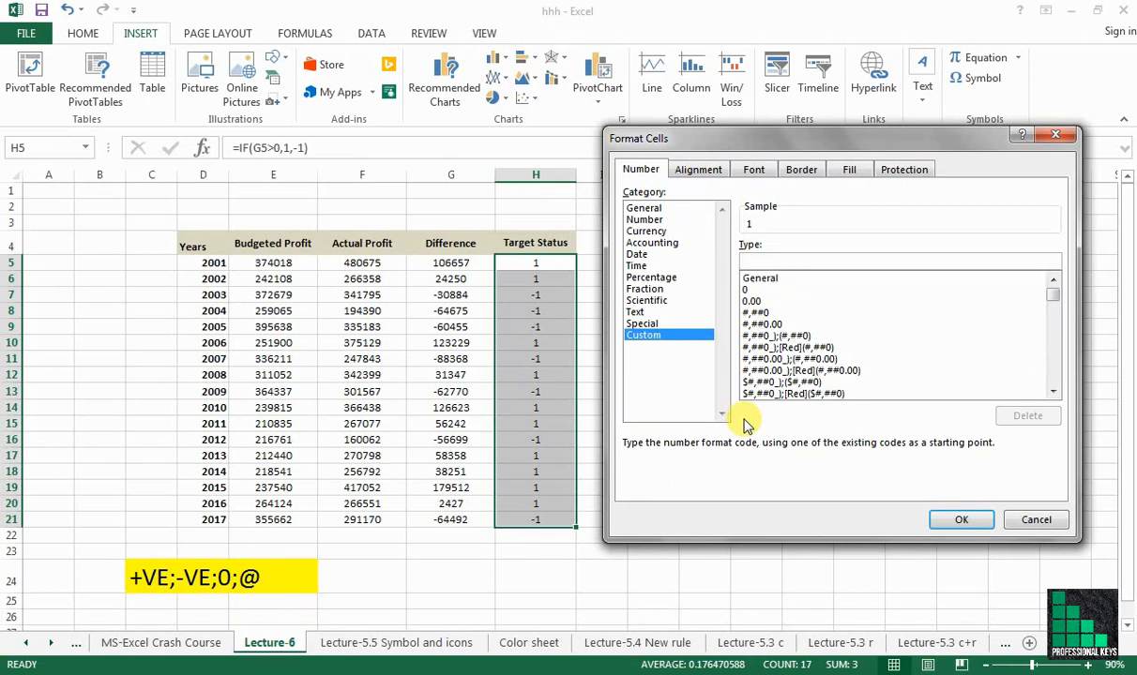
type("[")
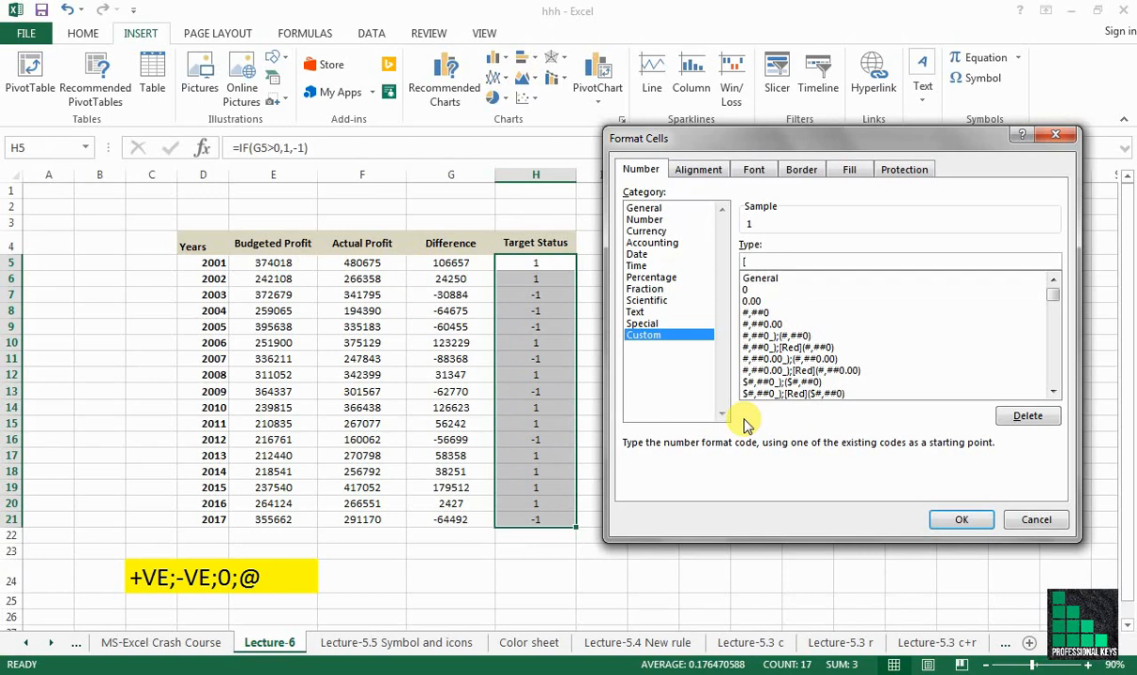
type("GREEN")
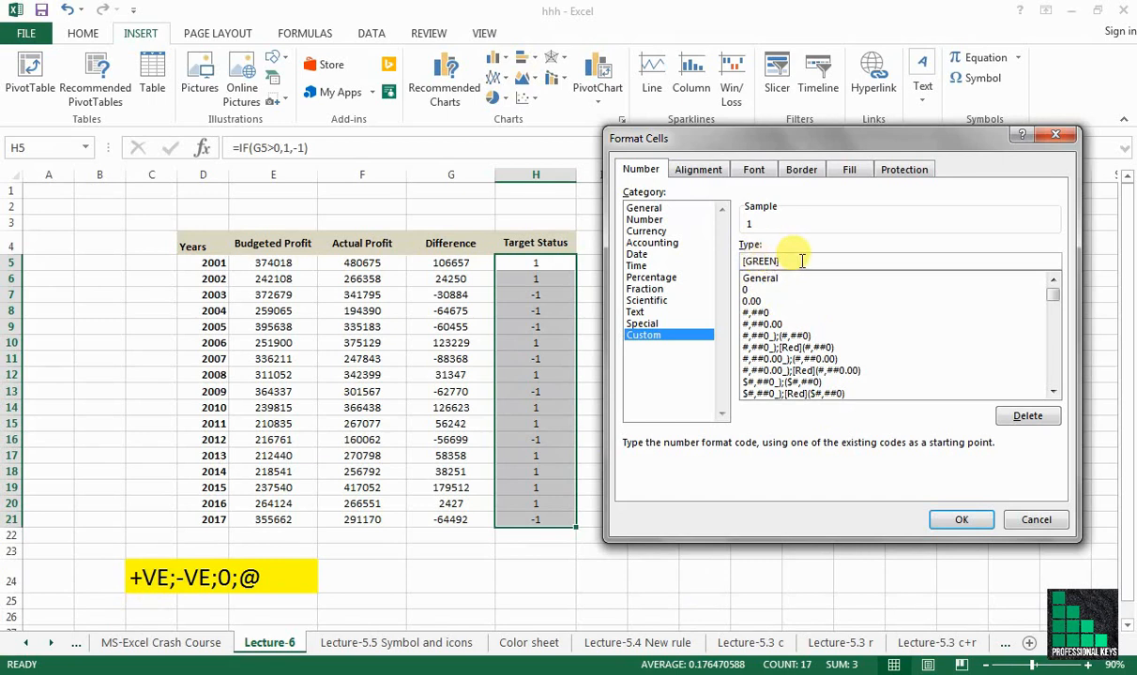
type("■")
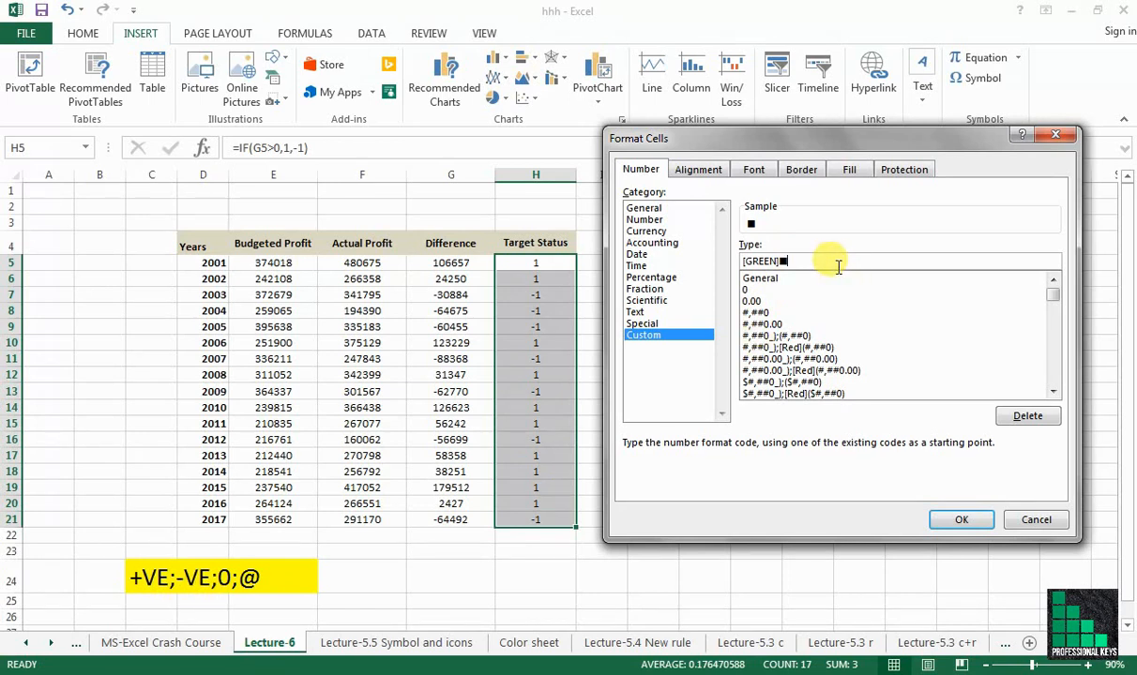
type(";[RED]■")
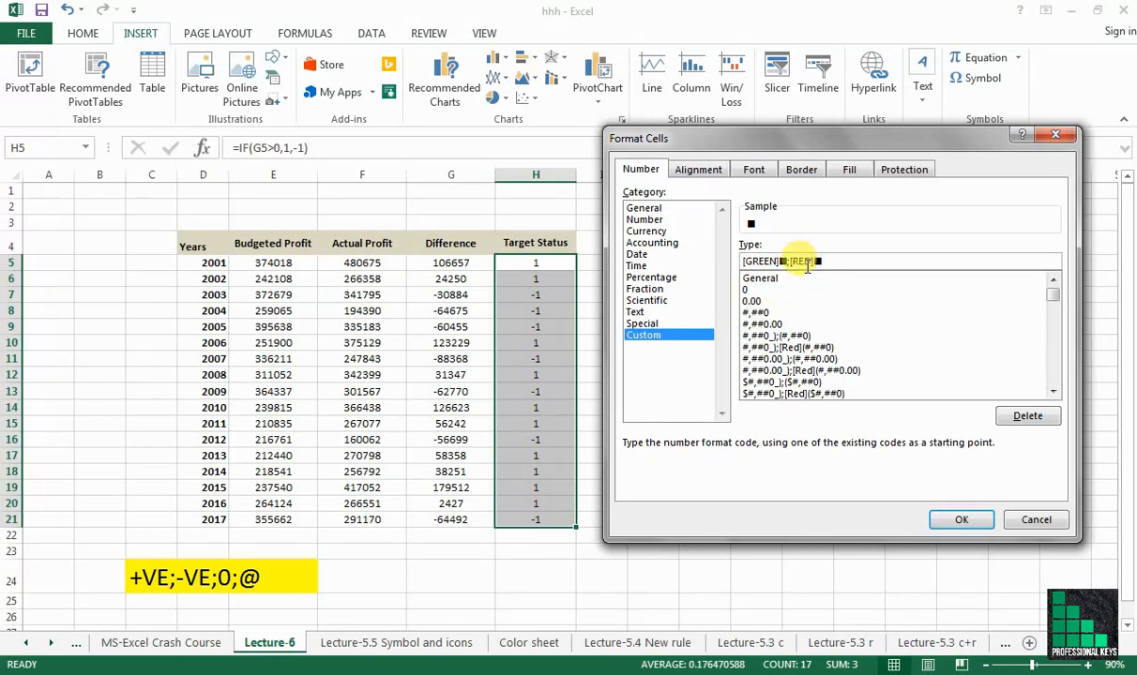
left_click(962, 522)
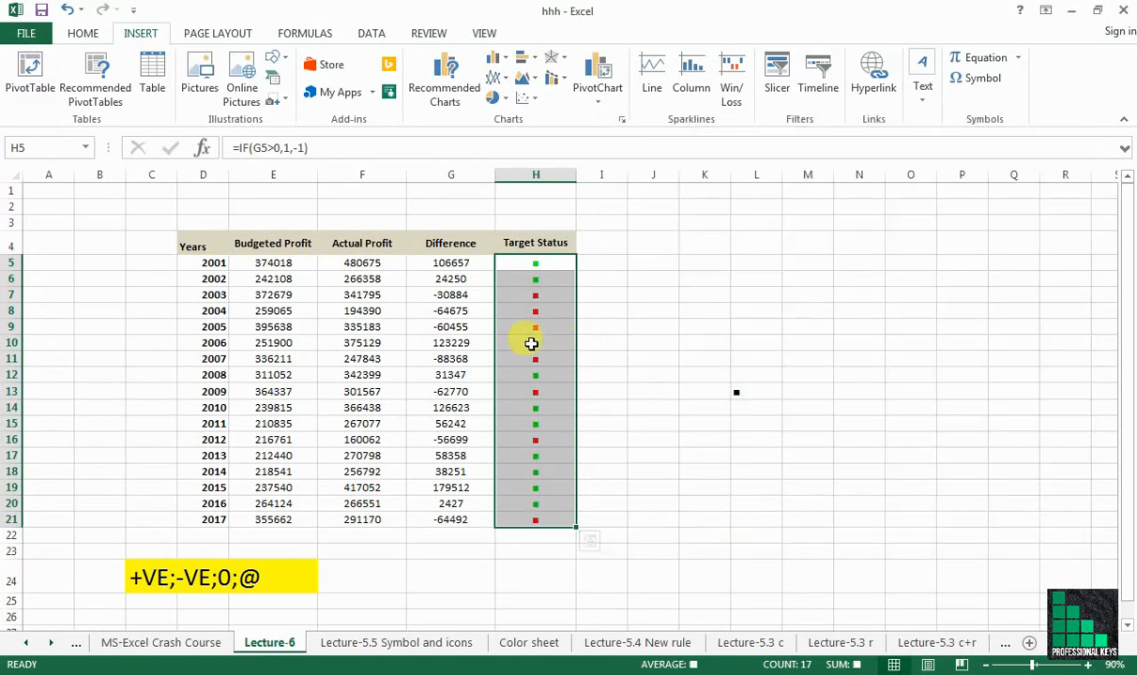
- Increase the font size of the Target Status squares in H5:H21 to 14
left_click(83, 33)
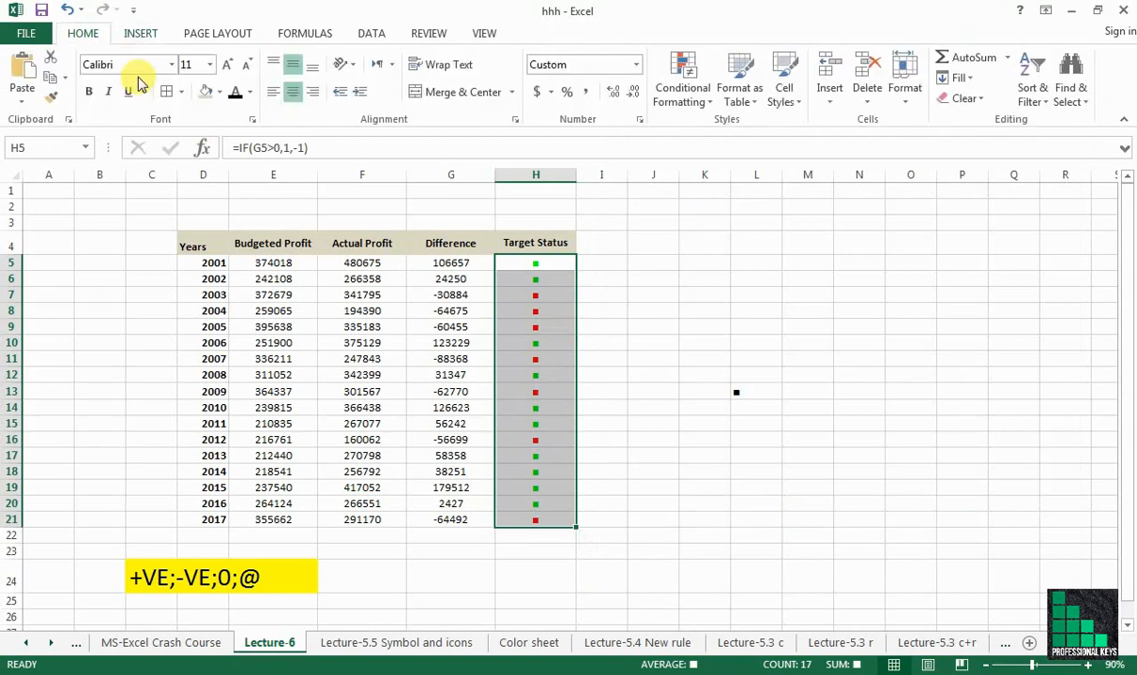
left_click(225, 66)
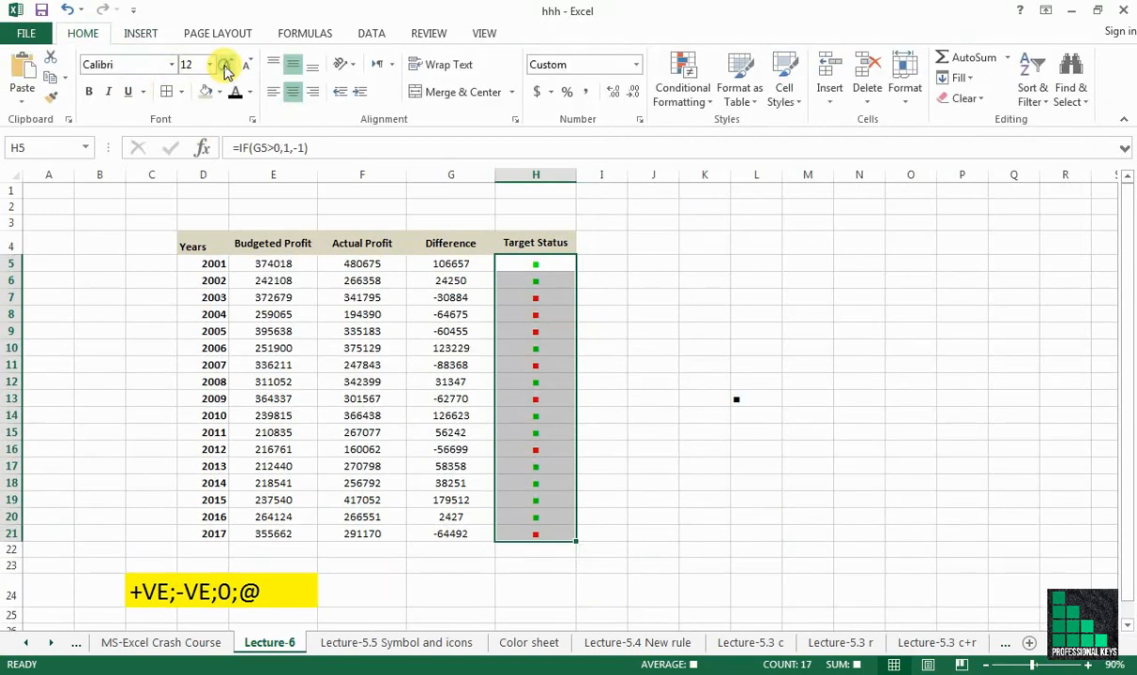
left_click(225, 66)
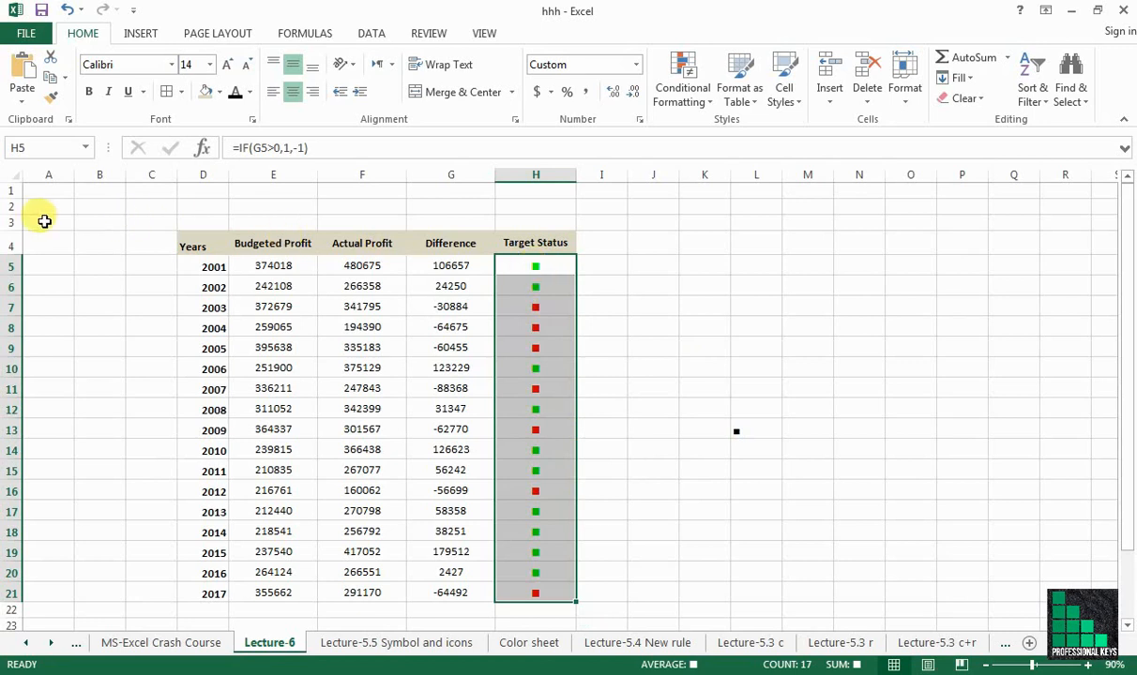
- Add filters to the table's header row, row 4
left_click(11, 246)
left_click(1031, 92)
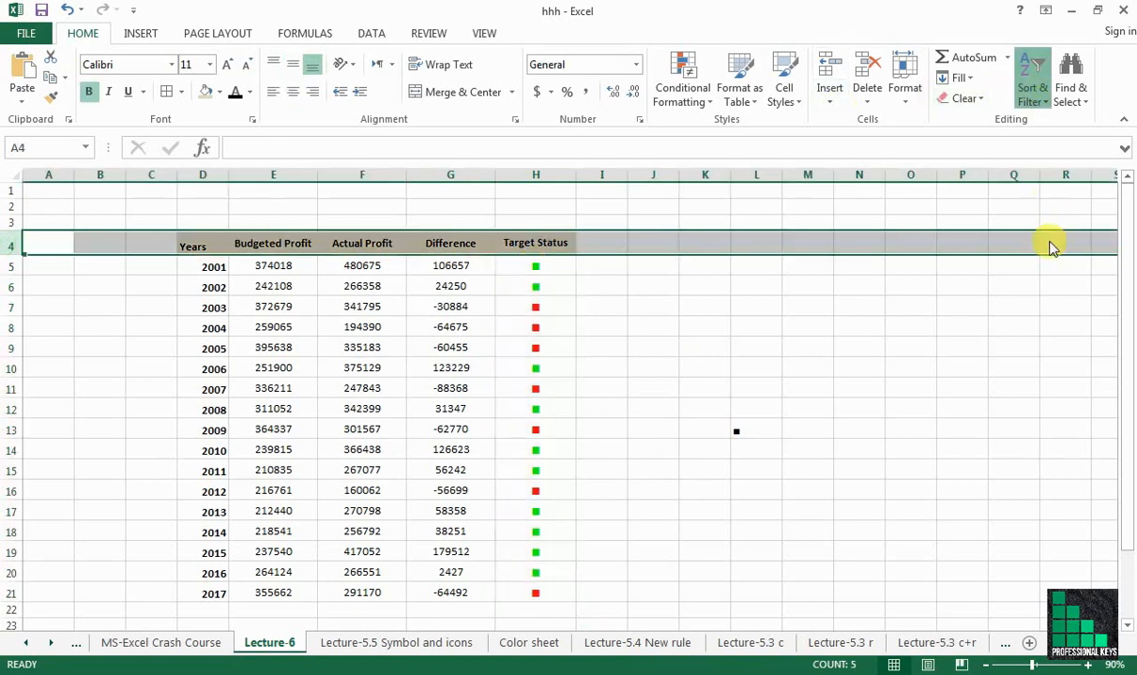
left_click(1069, 187)
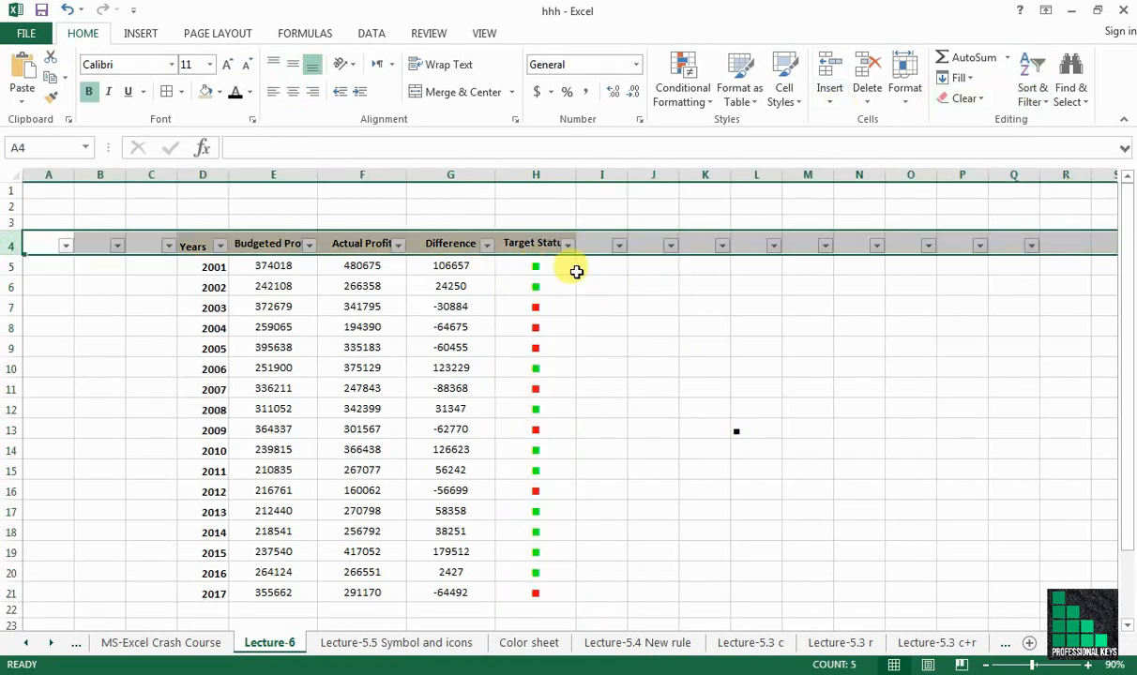
- Examine the sort and text filter options available for the Target Status column, and close them without applying a filter
left_click(568, 246)
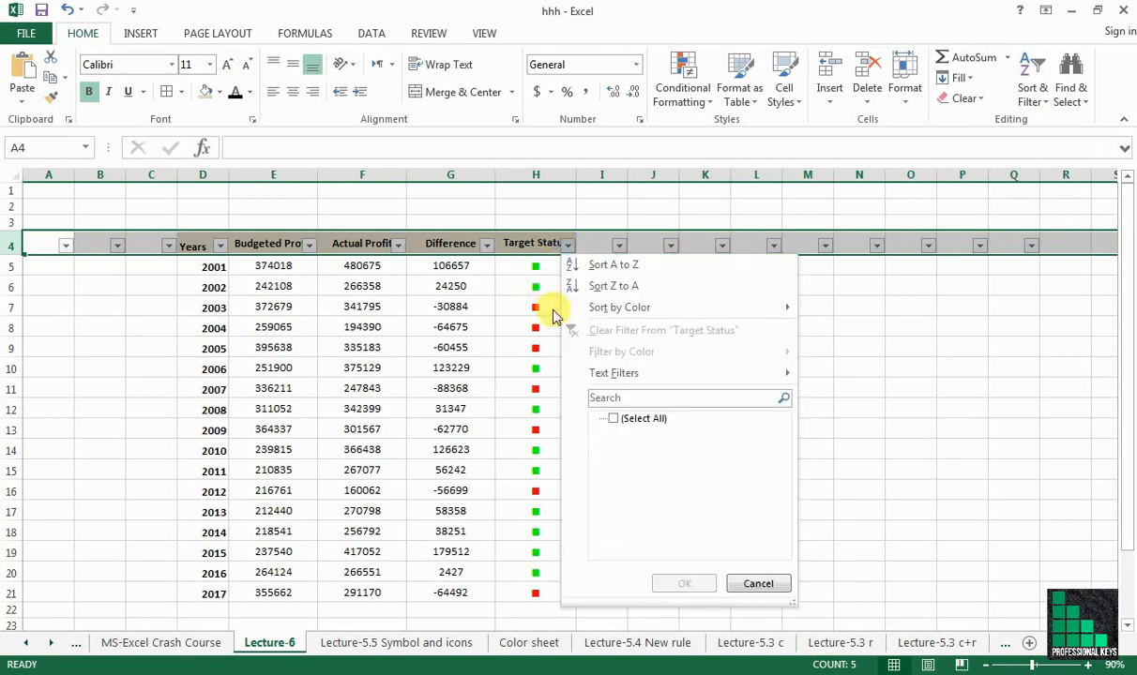
left_click(718, 372)
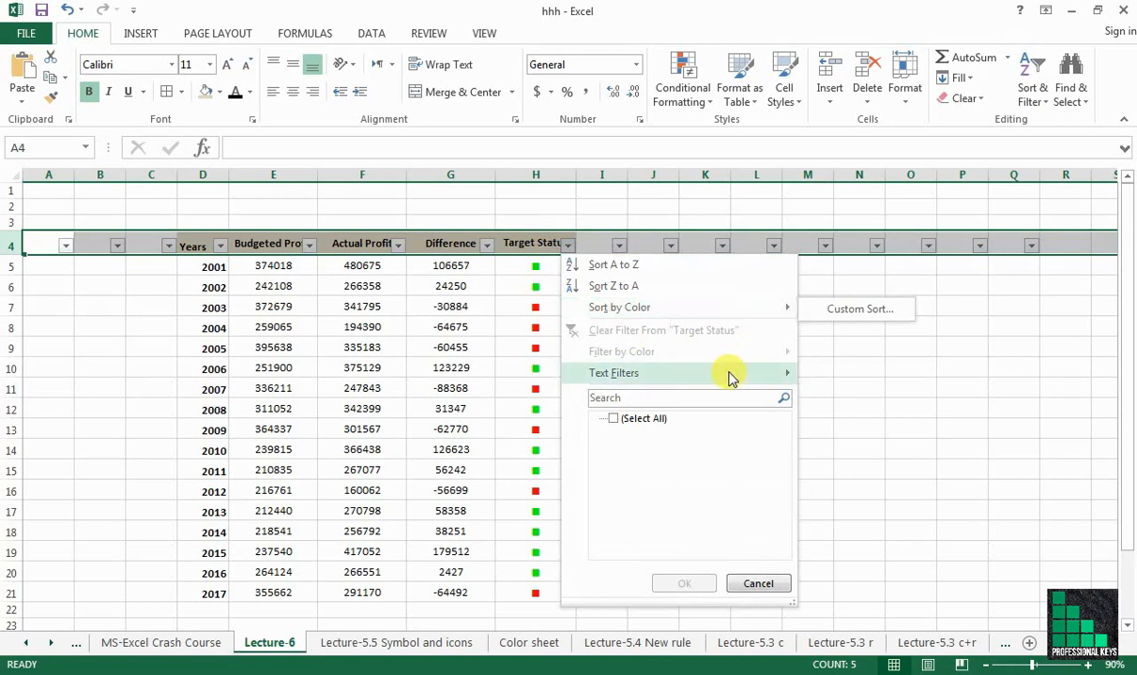
mouse_move(730, 375)
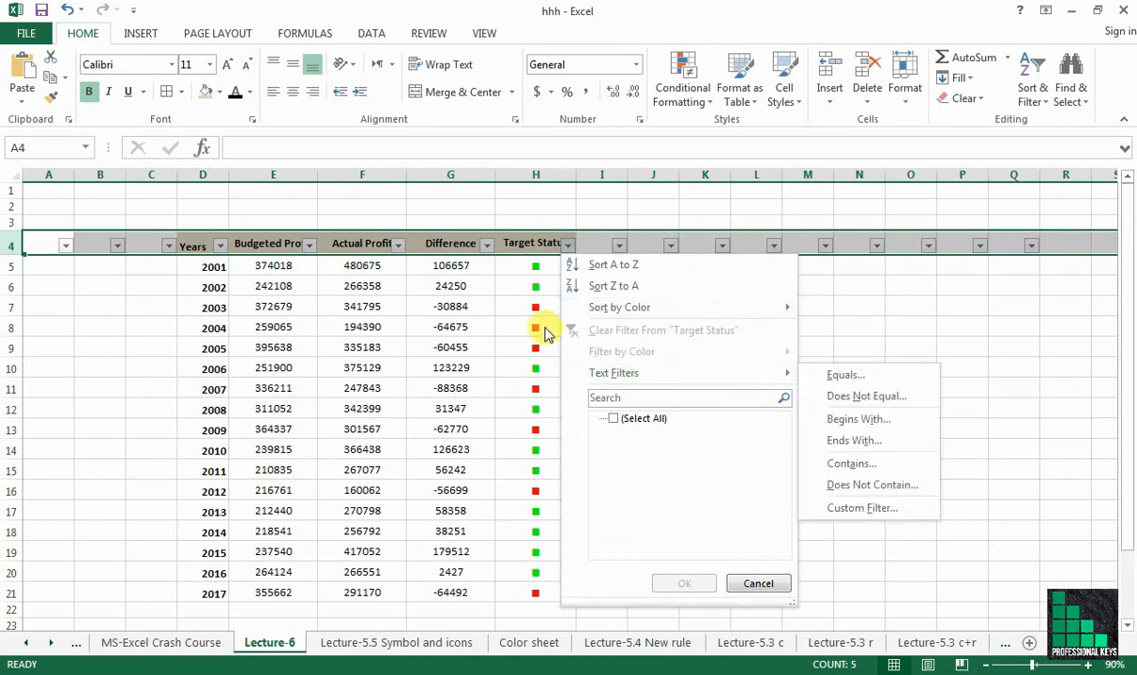
left_click(538, 298)
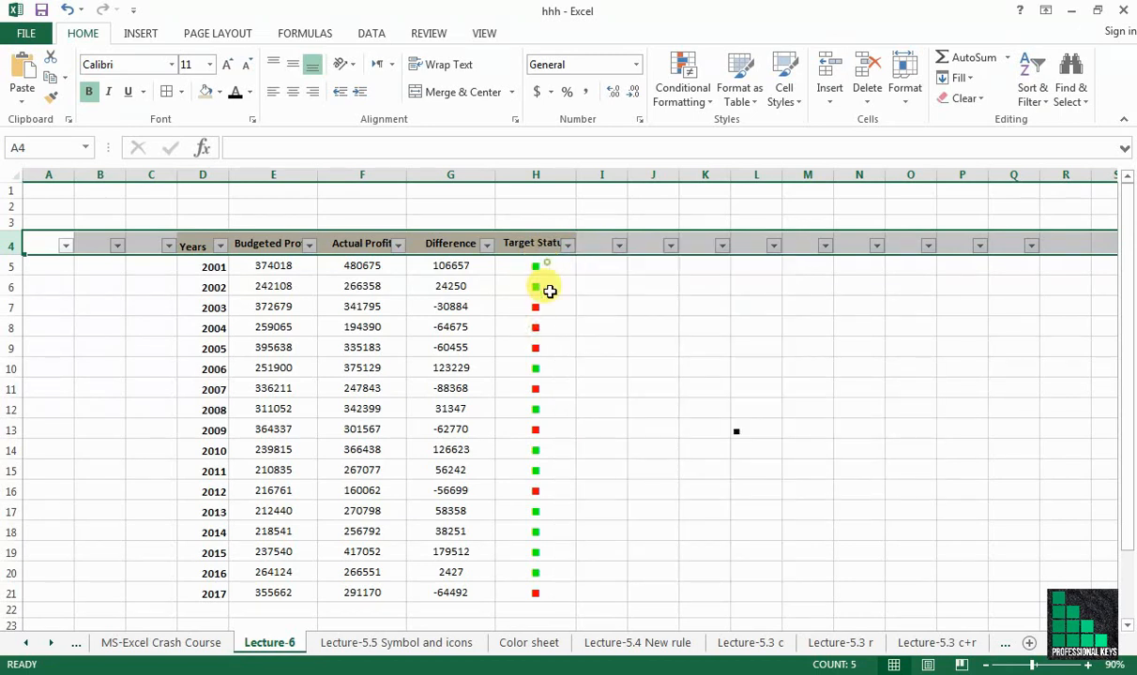
left_click_drag(539, 267, 536, 589)
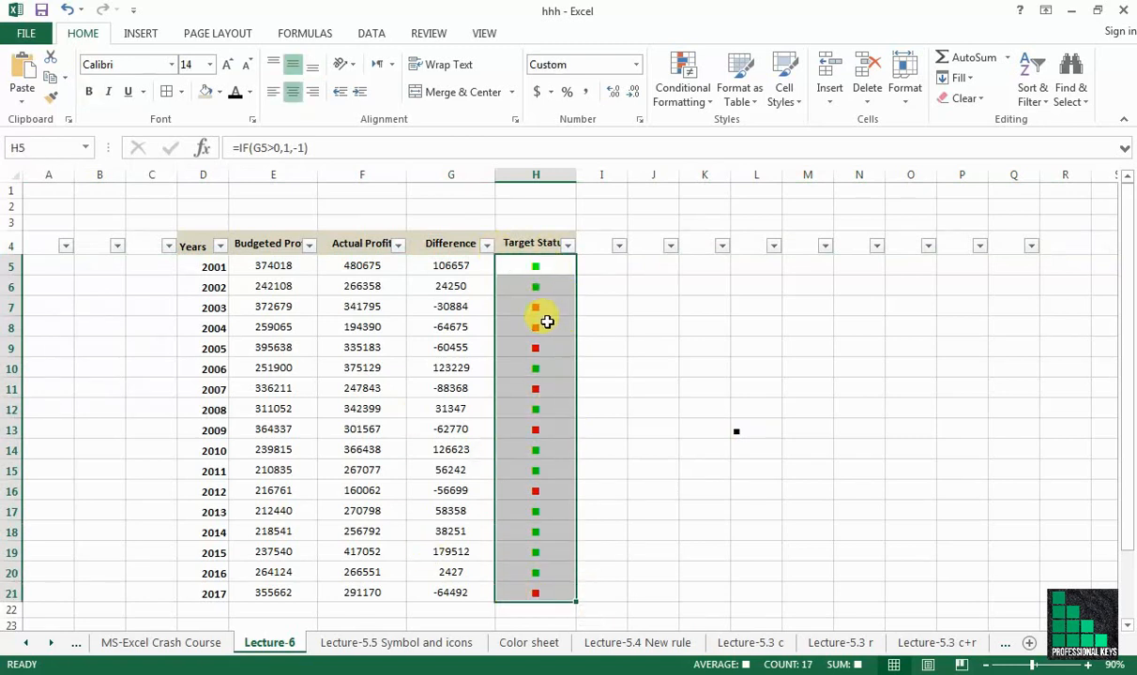
left_click(662, 403)
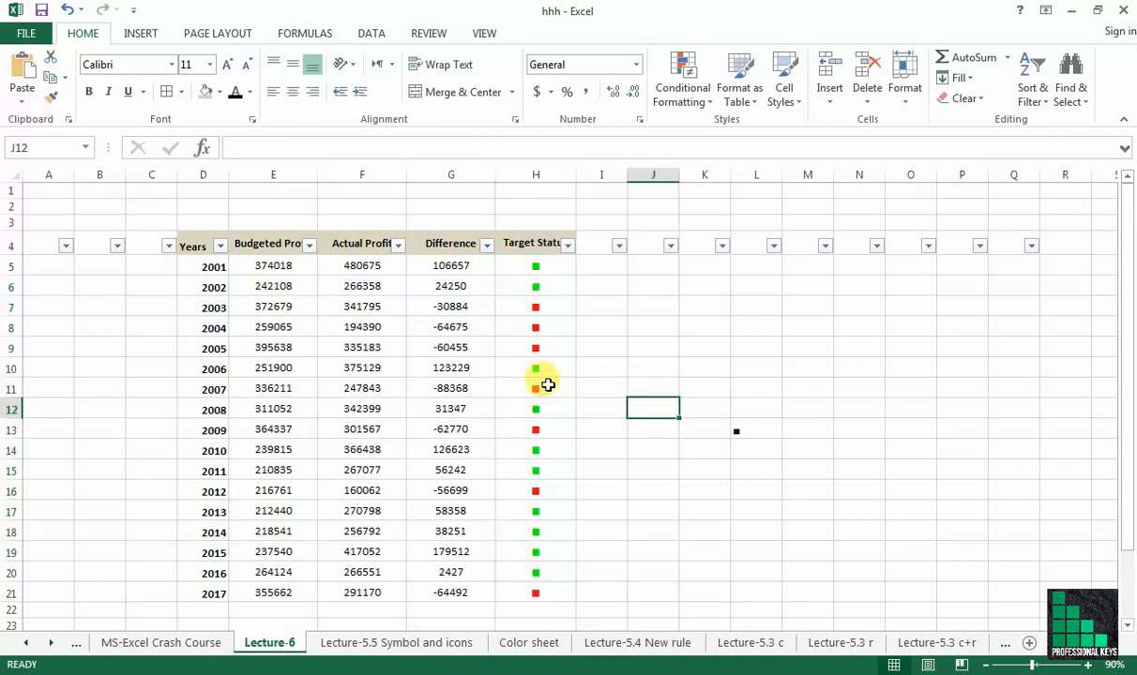